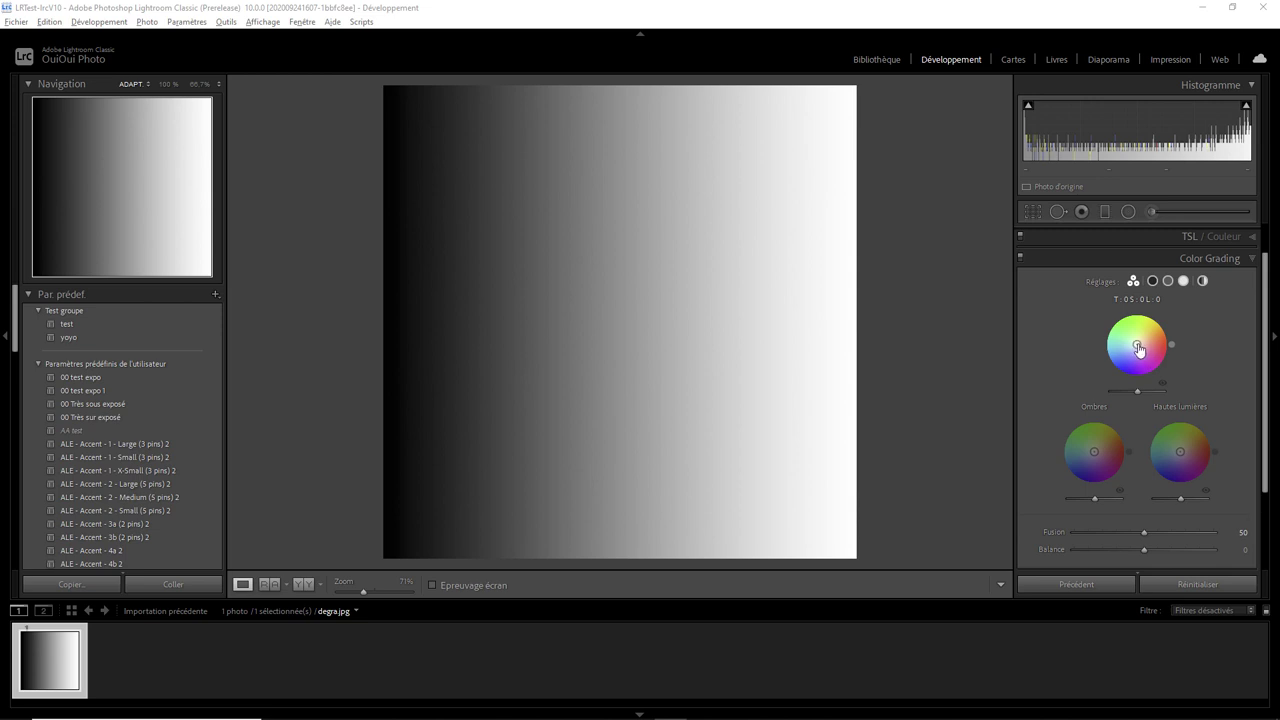
Tint the midtones pink (hue 357, saturation 80), testing luminance extremes before resetting it to 0
{"action": "mouse_move", "coordinate": [1138, 348]}
{"action": "left_mouse_down"}
{"action": "mouse_move", "coordinate": [1161, 343]}
{"action": "mouse_move", "coordinate": [1121, 325]}
{"action": "mouse_move", "coordinate": [1162, 350]}
{"action": "mouse_move", "coordinate": [1150, 370]}
{"action": "mouse_move", "coordinate": [1119, 373]}
{"action": "mouse_move", "coordinate": [1157, 345]}
{"action": "left_mouse_up"}
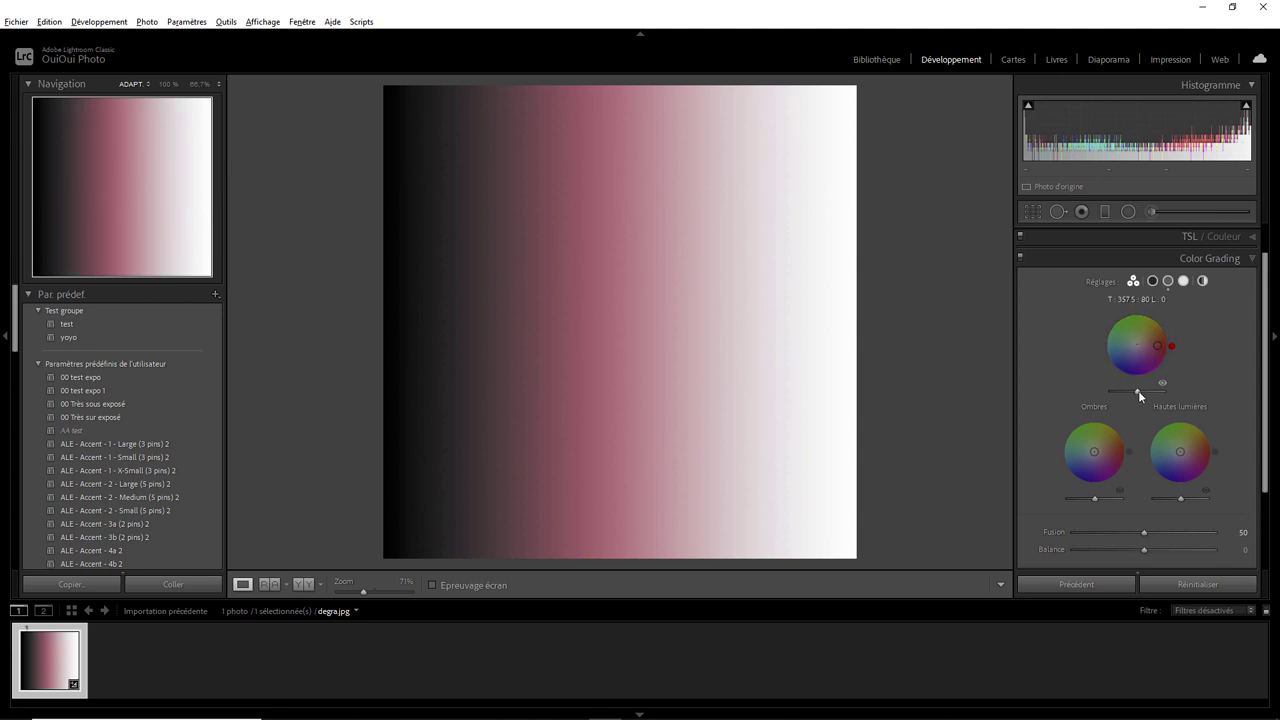
{"action": "left_click_drag", "start_coordinate": [1138, 392], "coordinate": [1178, 390]}
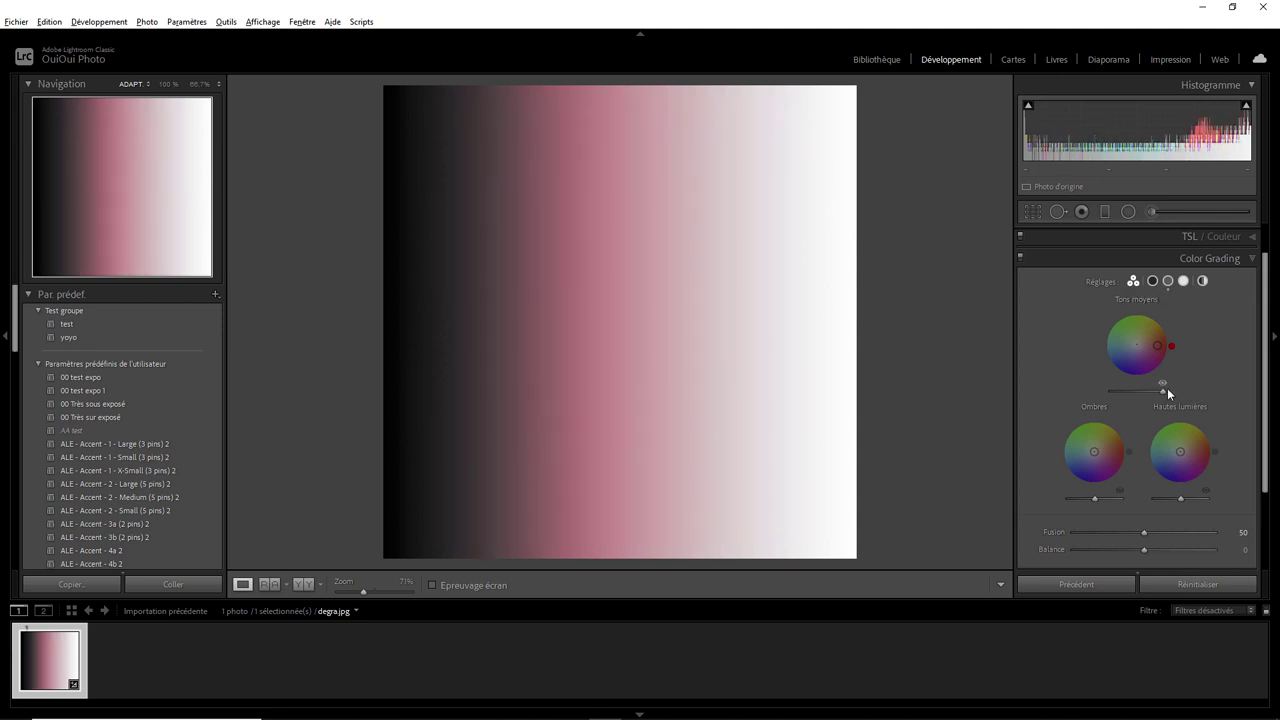
{"action": "left_click_drag", "start_coordinate": [1162, 391], "coordinate": [1106, 396]}
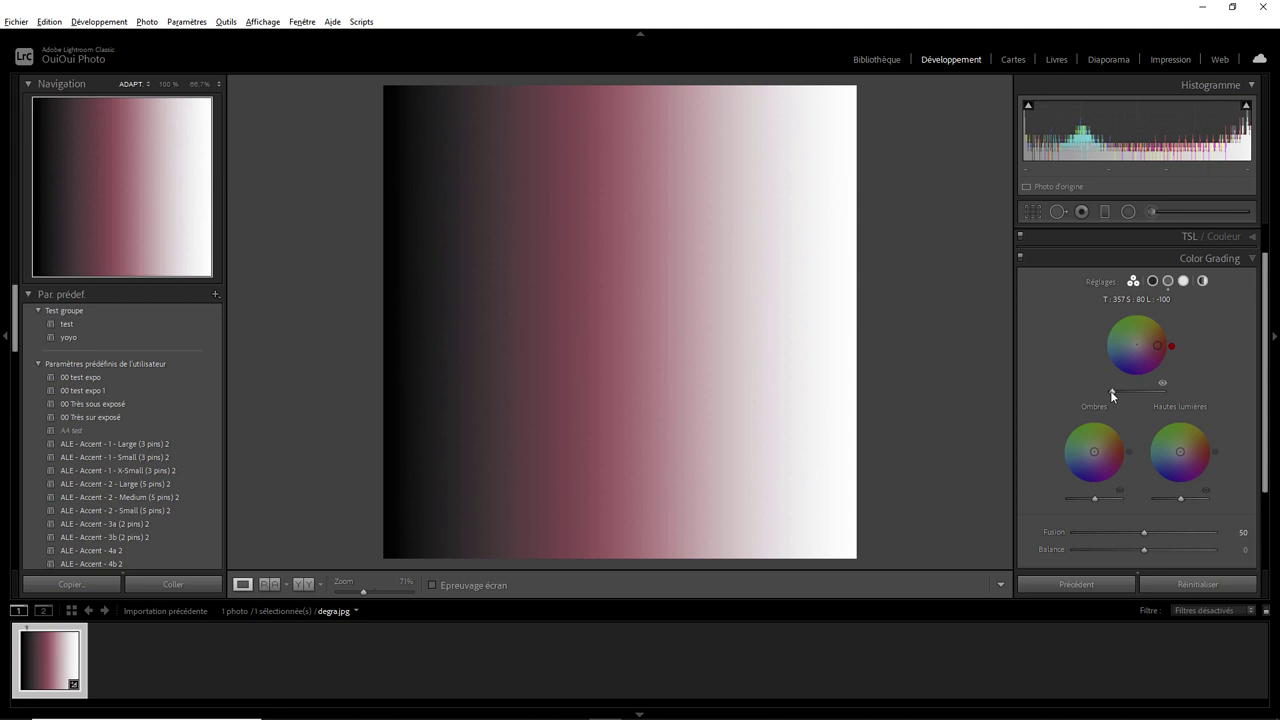
{"action": "double_click", "coordinate": [1112, 392]}
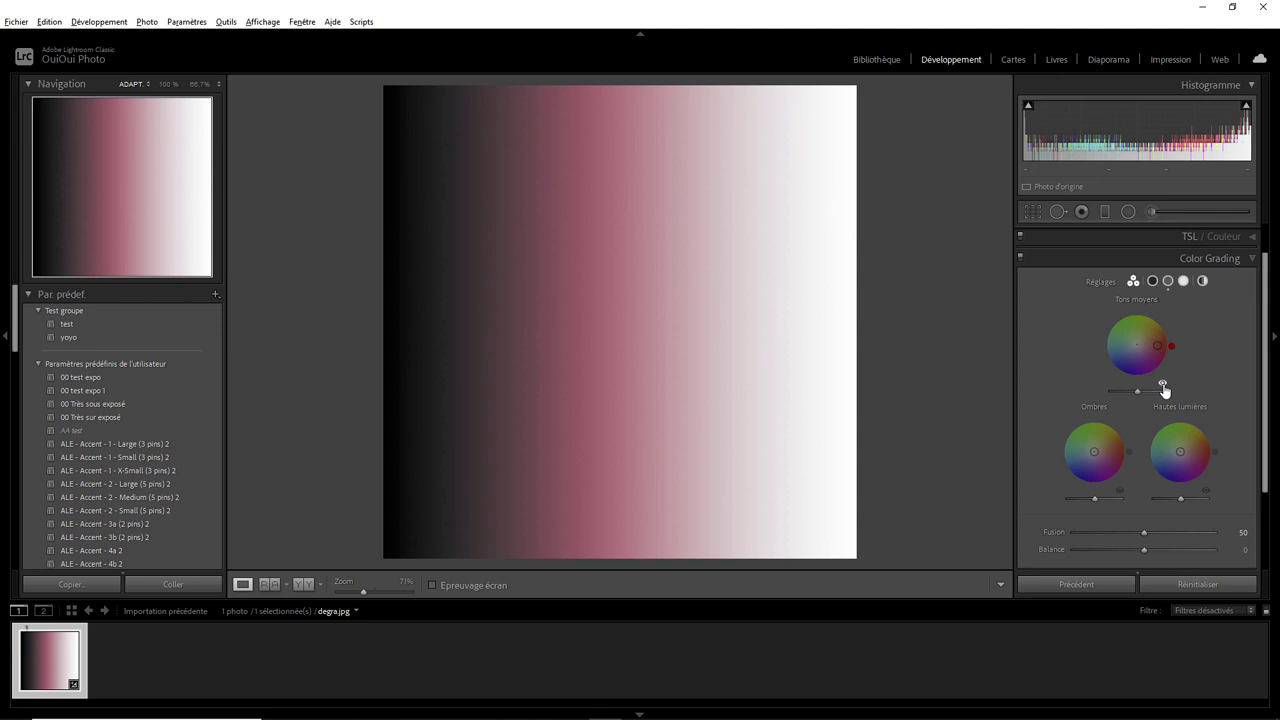
Toggle the pink midtone tint off and on with undo/redo to compare
{"action": "key", "text": "ctrl+z"}
{"action": "key", "text": "ctrl+y"}
{"action": "key", "text": "ctrl+z"}
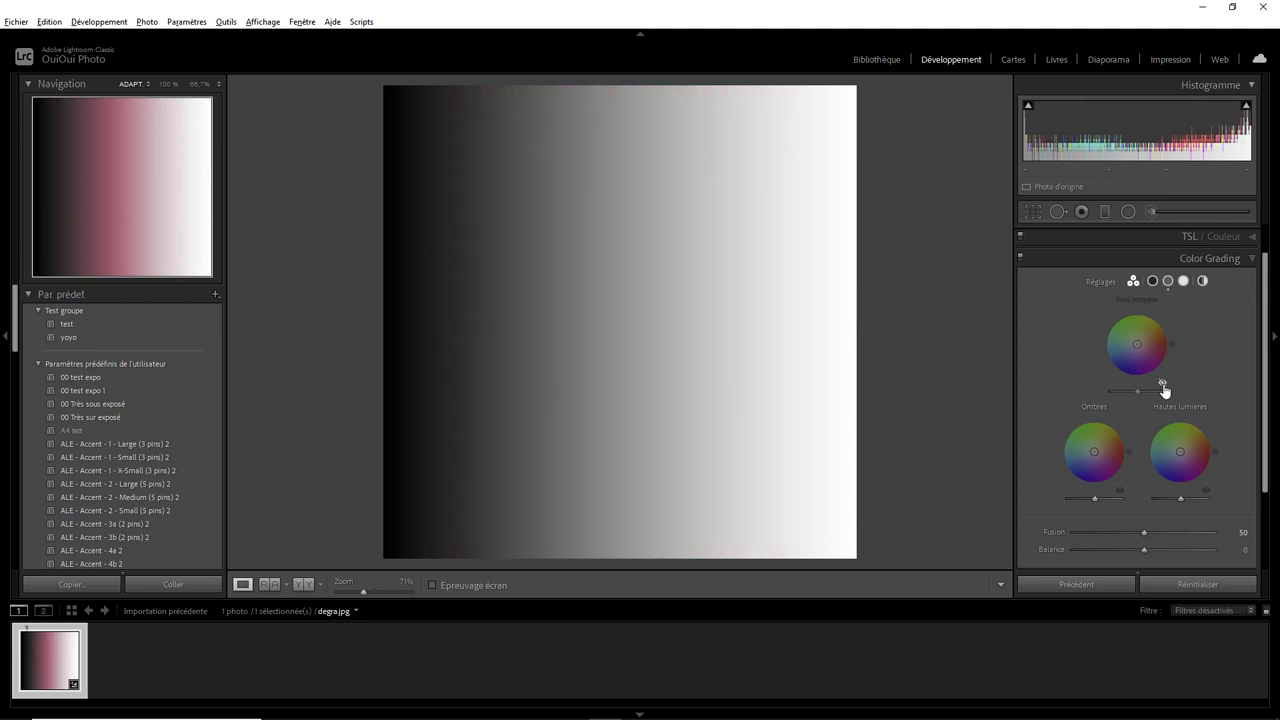
{"action": "key", "text": "ctrl+y"}
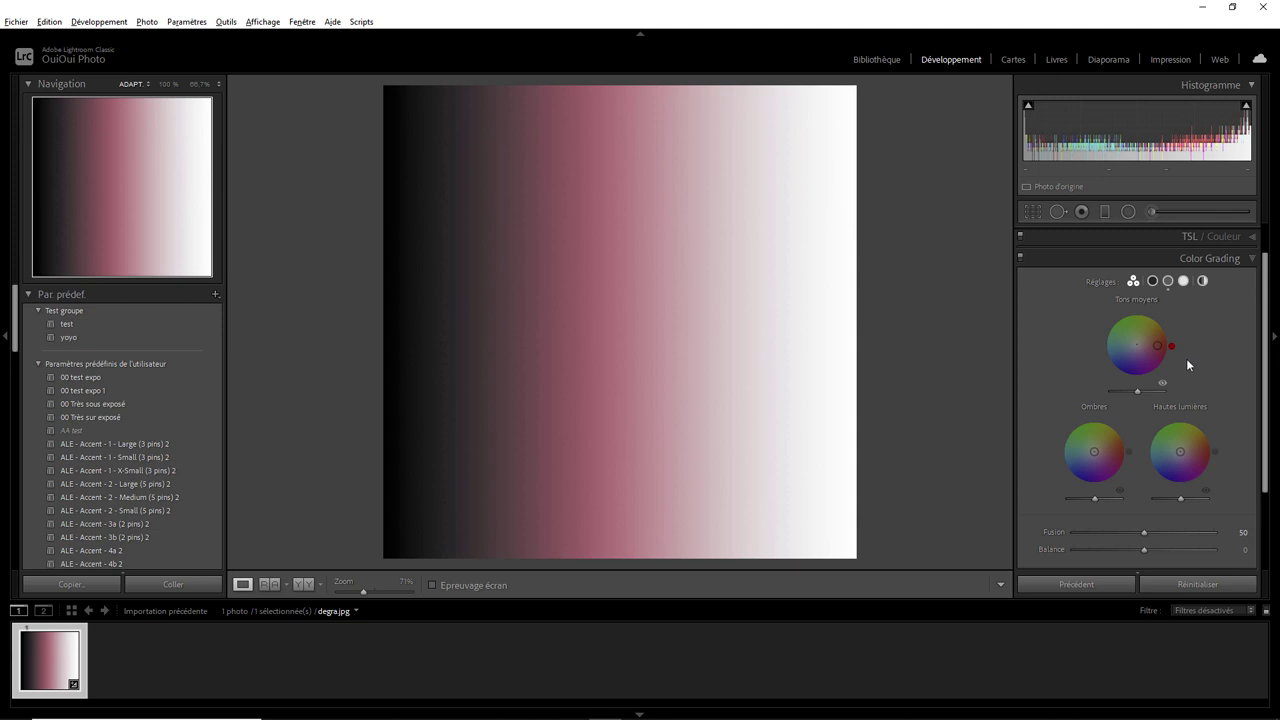
{"action": "mouse_move", "coordinate": [1157, 347]}
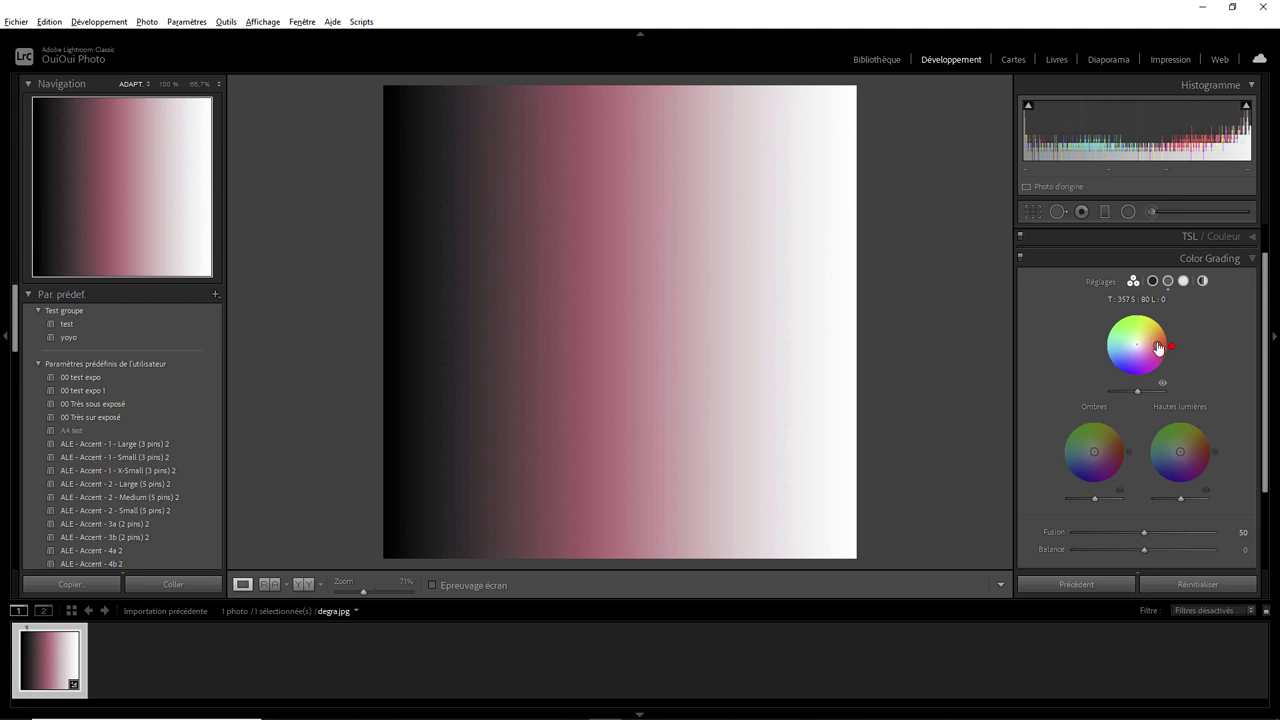
Vary the midtone tint's saturation and hue, then Alt-reset the midtones to neutral
{"action": "left_click_drag", "start_coordinate": [1158, 347], "coordinate": [1161, 355]}
{"action": "left_click_drag", "start_coordinate": [1158, 351], "coordinate": [1158, 345]}
{"action": "mouse_move", "coordinate": [1158, 348]}
{"action": "left_mouse_down"}
{"action": "mouse_move", "coordinate": [1142, 312]}
{"action": "mouse_move", "coordinate": [1171, 344]}
{"action": "left_mouse_up"}
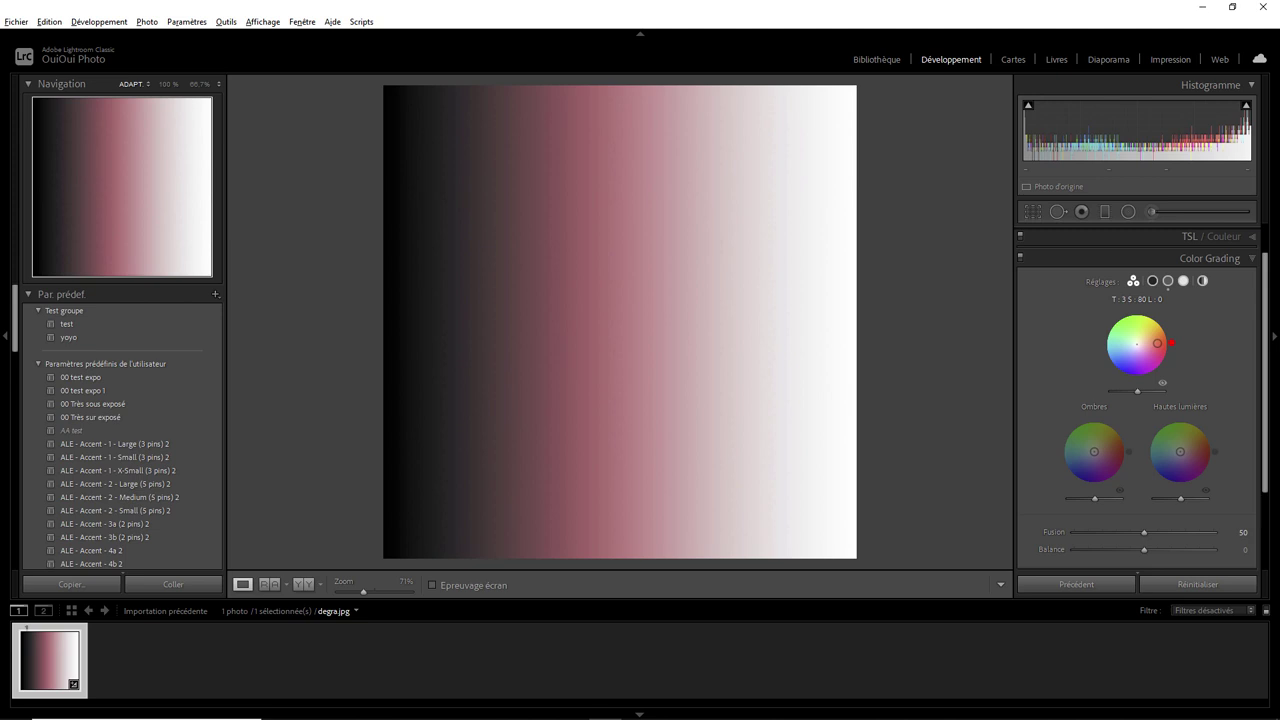
{"action": "key", "text": "alt"}
{"action": "left_click", "coordinate": [1113, 298], "text": "alt"}
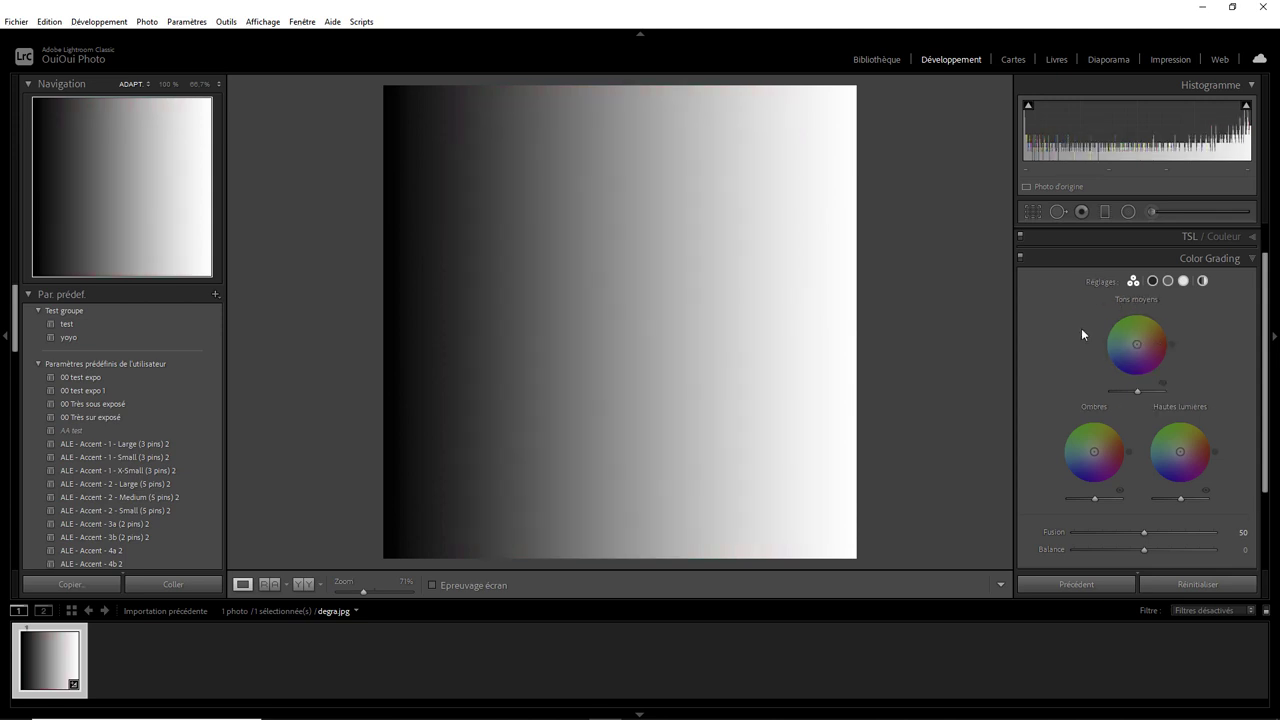
Using the single large Midtones wheel, set hue 153, saturation 69 and luminance +62
{"action": "left_click", "coordinate": [1167, 281]}
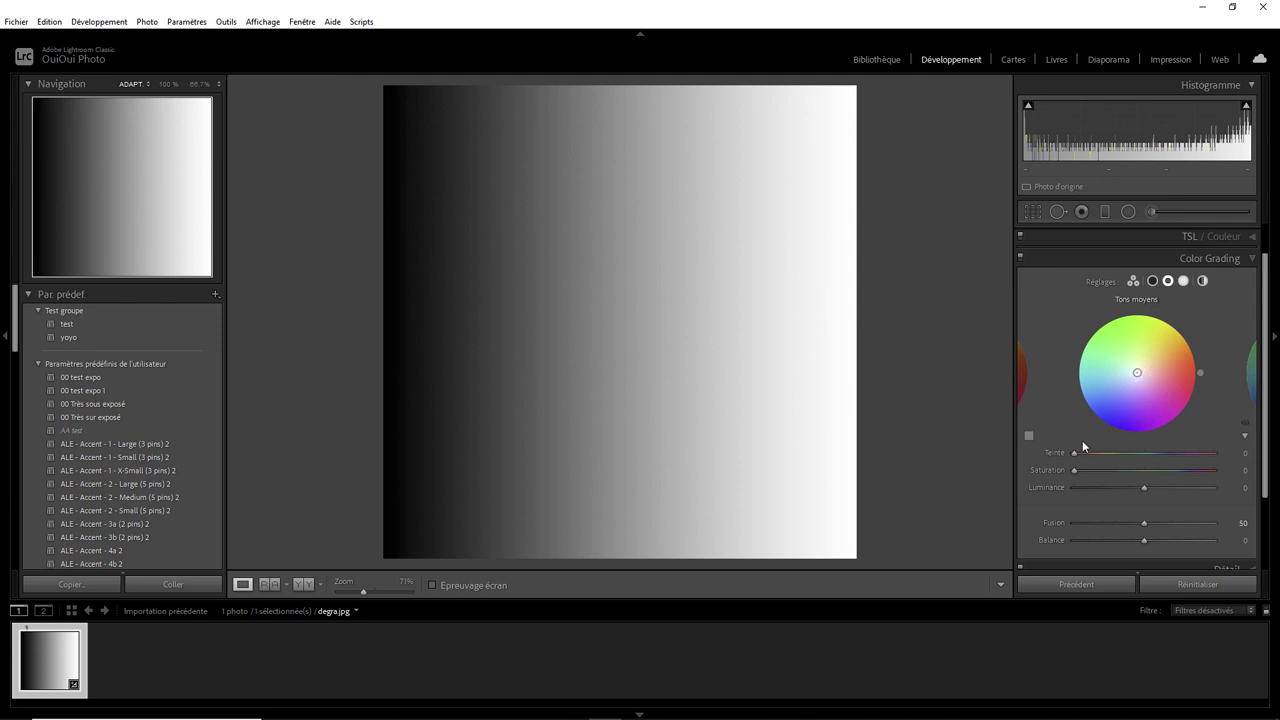
{"action": "mouse_move", "coordinate": [1075, 453]}
{"action": "left_mouse_down"}
{"action": "mouse_move", "coordinate": [1164, 449]}
{"action": "mouse_move", "coordinate": [1073, 450]}
{"action": "left_mouse_up"}
{"action": "left_click_drag", "start_coordinate": [1136, 374], "coordinate": [1174, 376]}
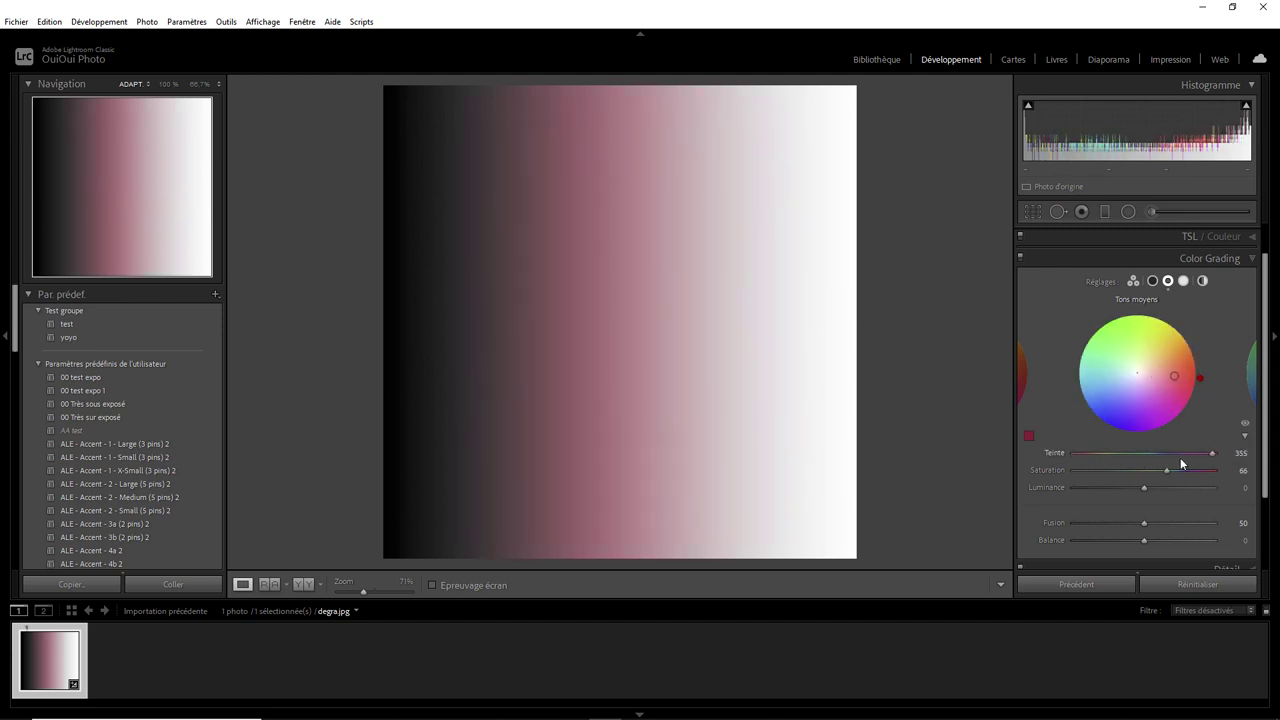
{"action": "mouse_move", "coordinate": [1211, 453]}
{"action": "left_mouse_down"}
{"action": "mouse_move", "coordinate": [1114, 454]}
{"action": "mouse_move", "coordinate": [1208, 452]}
{"action": "mouse_move", "coordinate": [1204, 466]}
{"action": "mouse_move", "coordinate": [1088, 470]}
{"action": "mouse_move", "coordinate": [1199, 474]}
{"action": "mouse_move", "coordinate": [1072, 487]}
{"action": "mouse_move", "coordinate": [1196, 488]}
{"action": "mouse_move", "coordinate": [1079, 489]}
{"action": "mouse_move", "coordinate": [1184, 487]}
{"action": "left_mouse_up"}
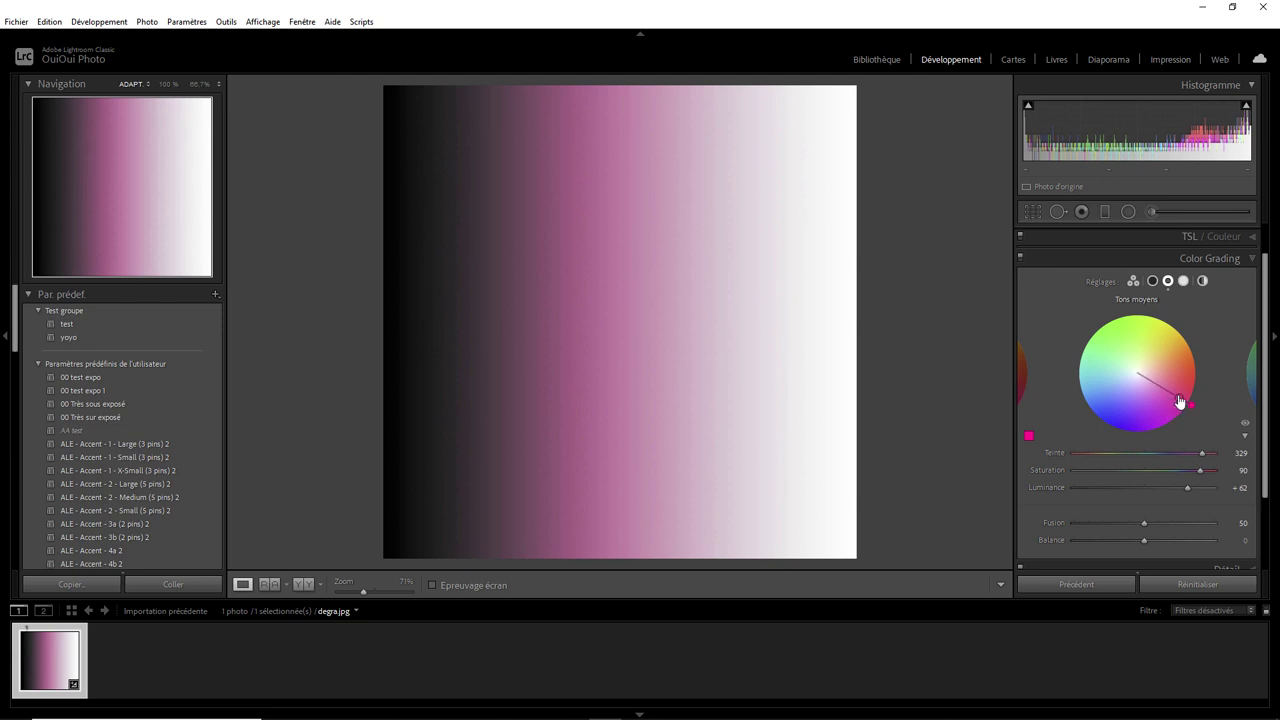
{"action": "left_click_drag", "start_coordinate": [1179, 401], "coordinate": [1170, 392]}
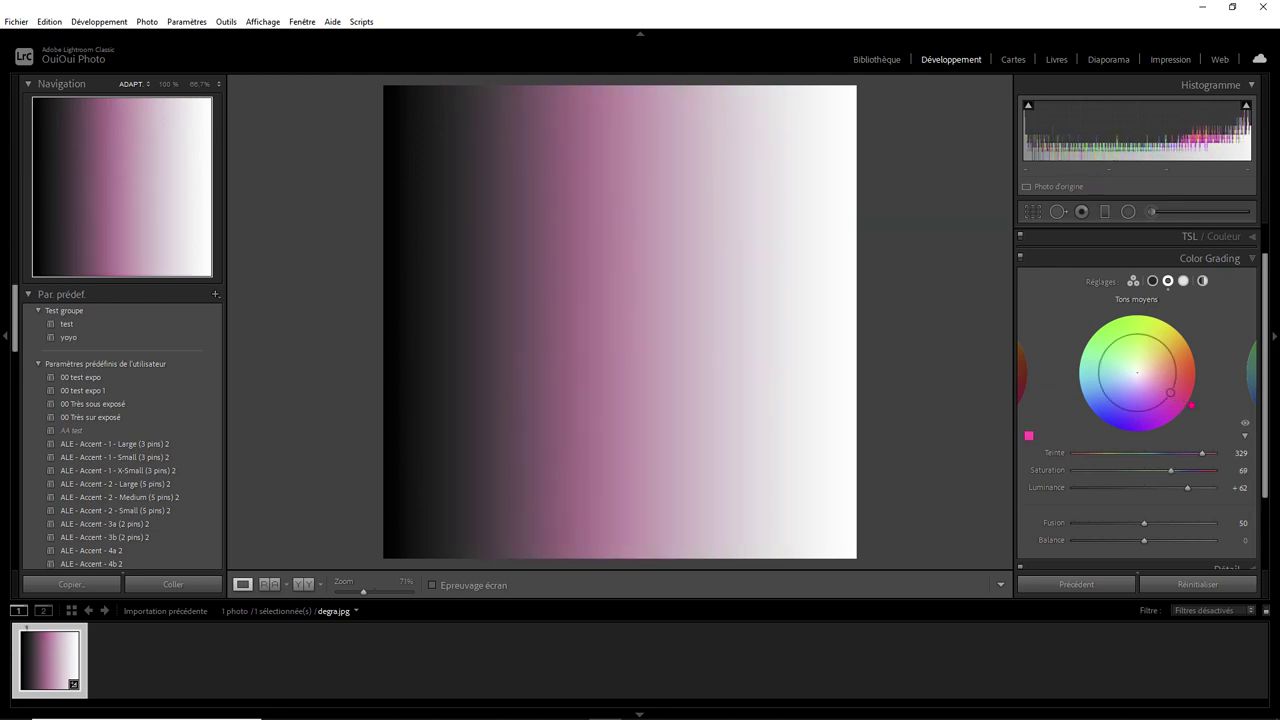
{"action": "mouse_move", "coordinate": [1170, 392]}
{"action": "left_mouse_down"}
{"action": "mouse_move", "coordinate": [1102, 389]}
{"action": "mouse_move", "coordinate": [1102, 355]}
{"action": "left_mouse_up"}
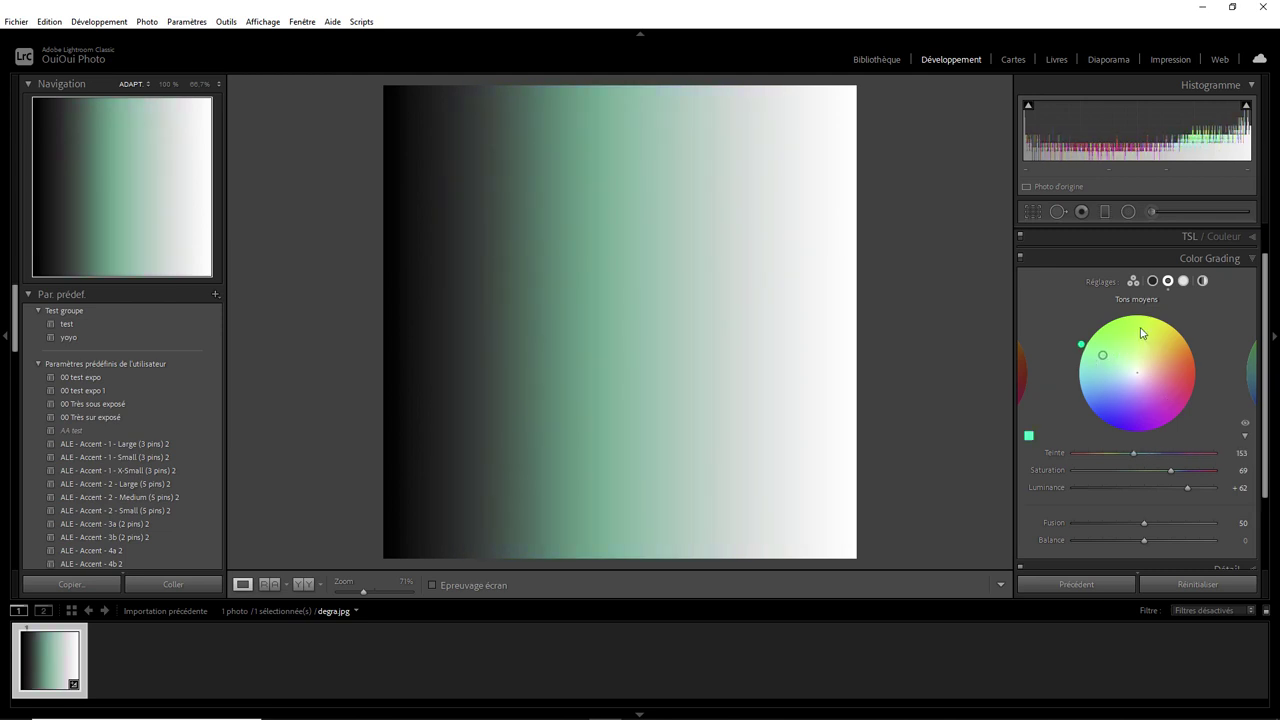
{"action": "key", "text": "alt"}
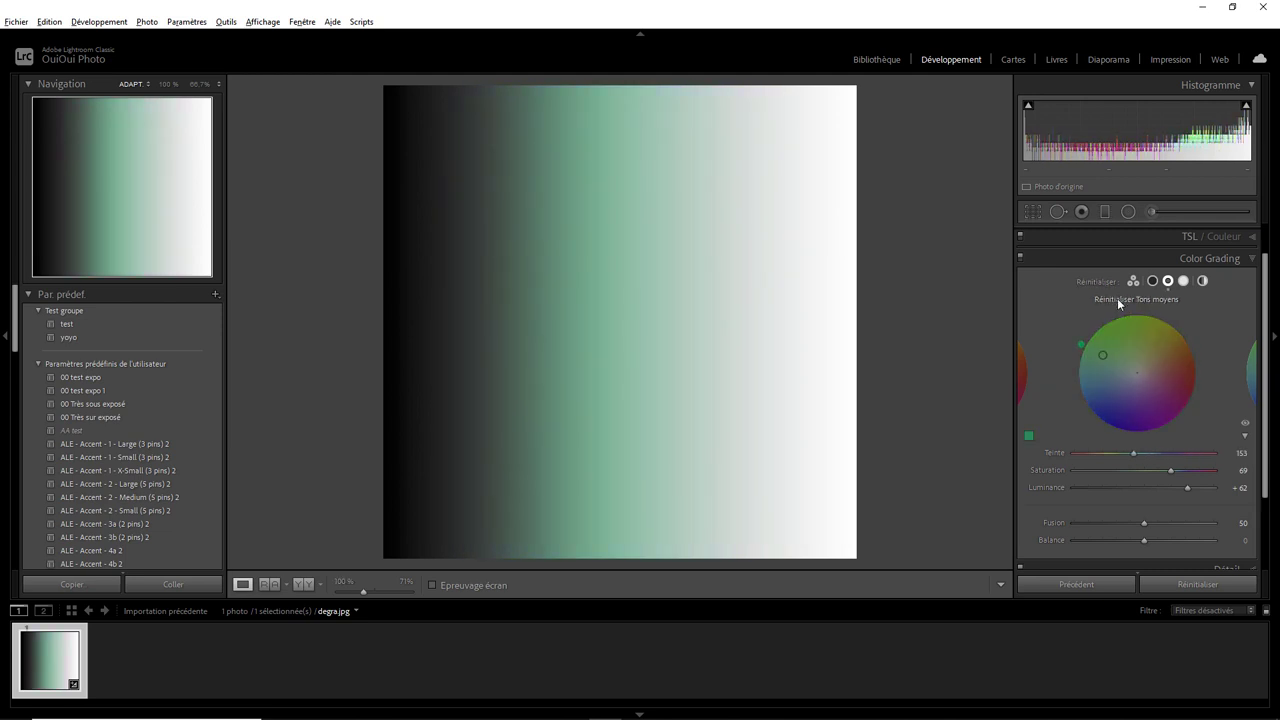
Reset the midtone grading and toggle the hue/saturation sliders between compact and expanded display
{"action": "left_click", "coordinate": [1117, 298], "text": "alt"}
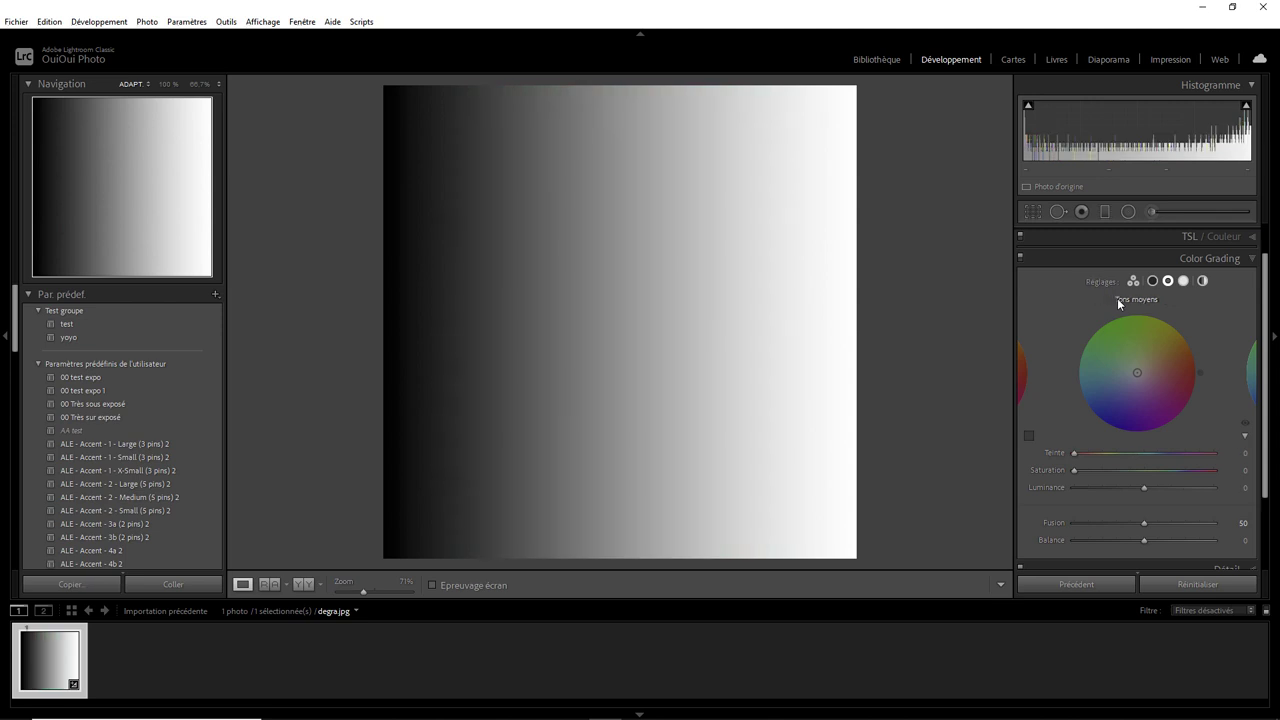
{"action": "left_click", "coordinate": [1245, 438]}
{"action": "left_click", "coordinate": [1245, 438]}
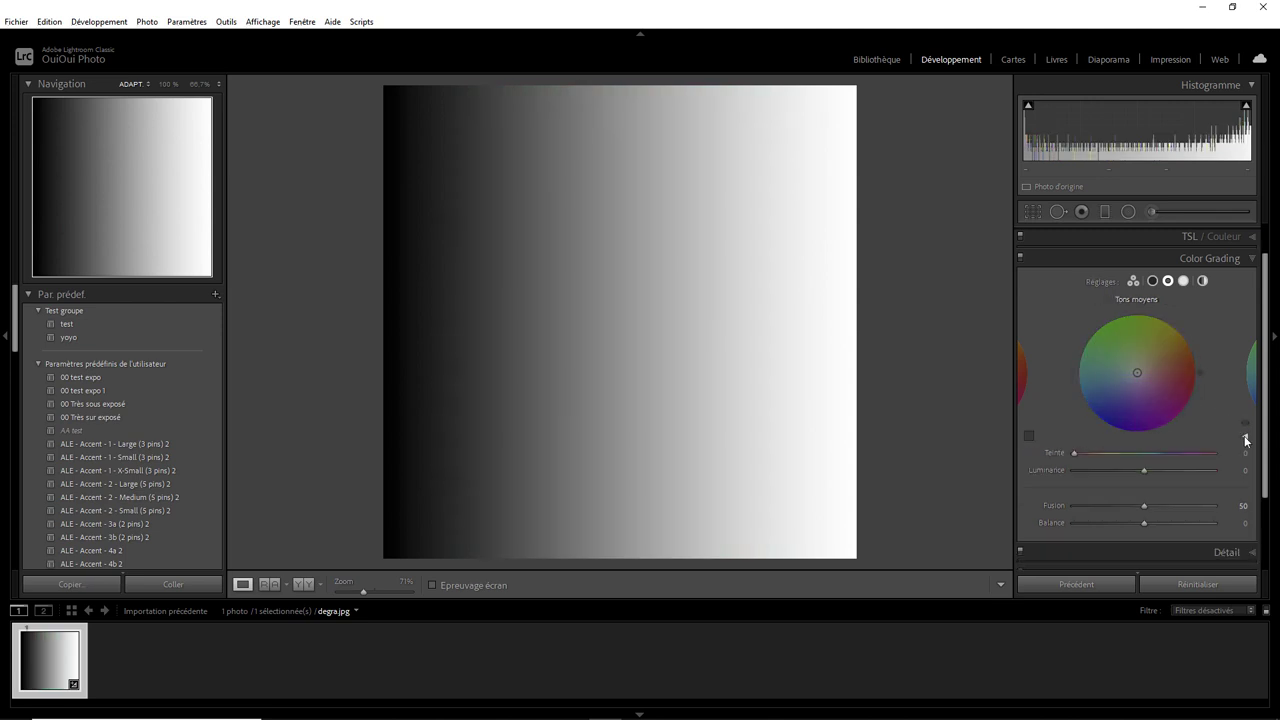
{"action": "left_click", "coordinate": [1245, 438]}
{"action": "left_click", "coordinate": [1245, 438]}
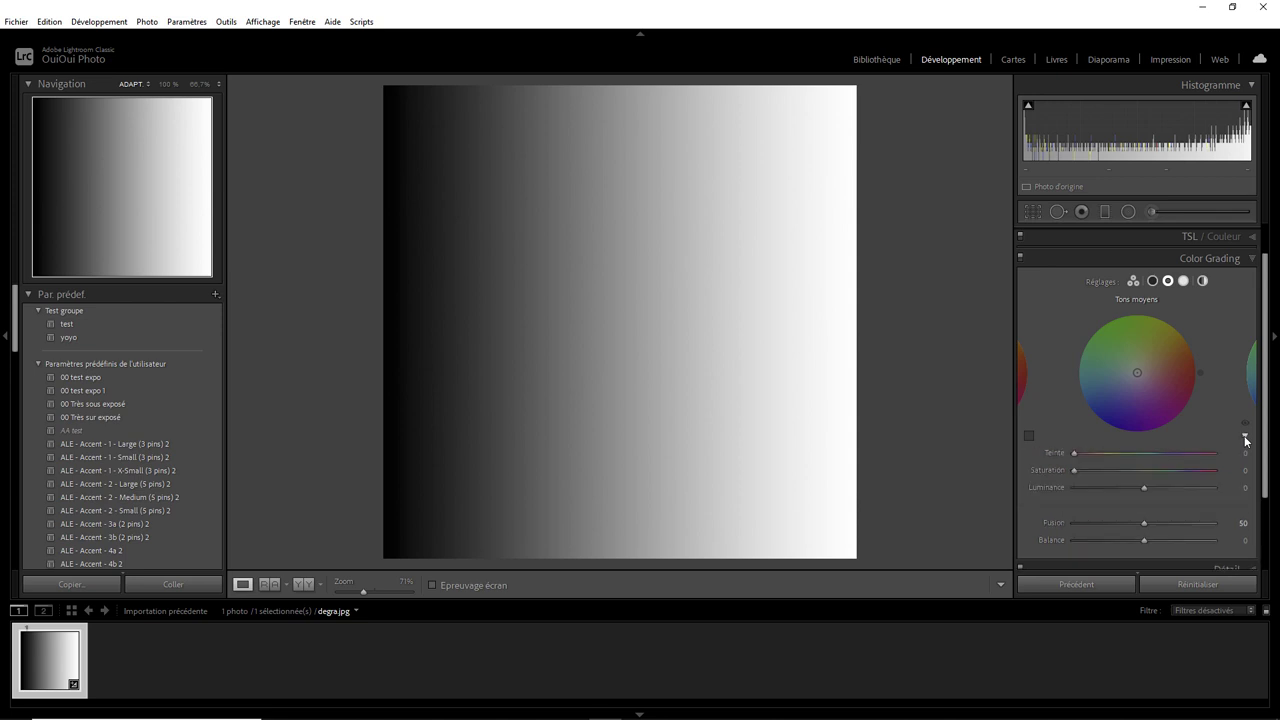
Try a pink midtone tint, compare it with grading hidden, then reset all adjustments
{"action": "left_click_drag", "start_coordinate": [1137, 373], "coordinate": [1176, 385]}
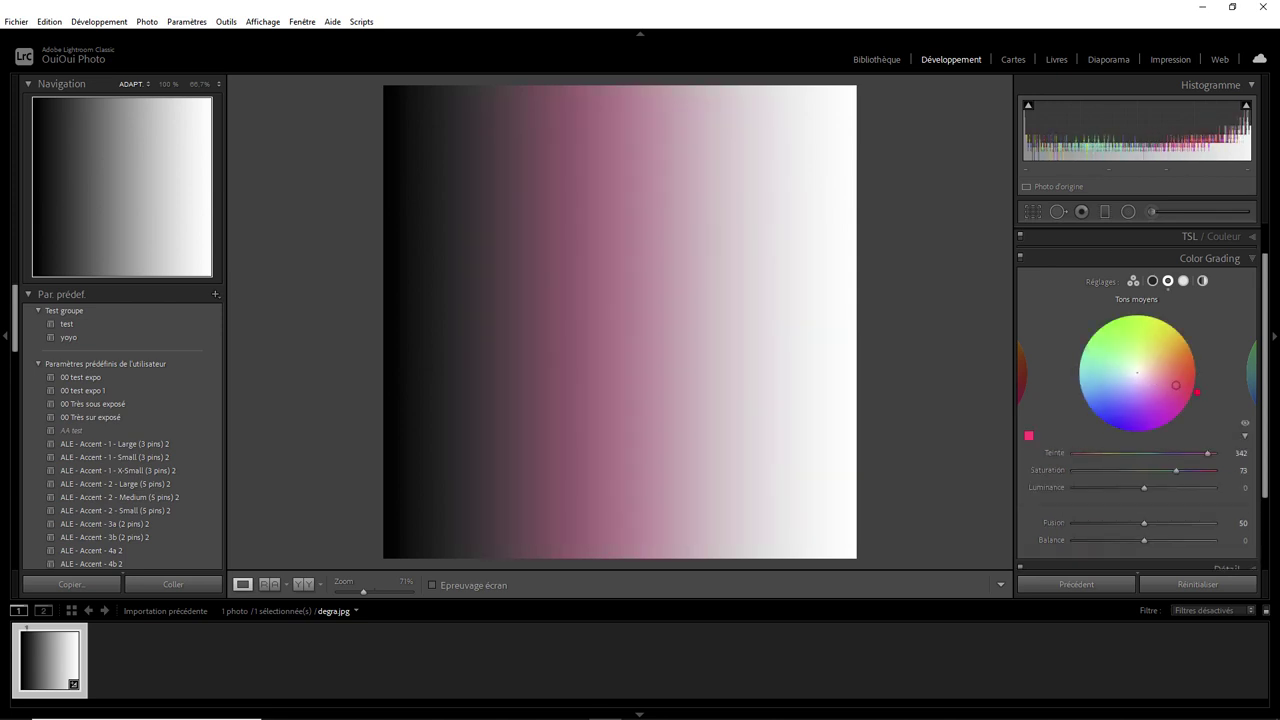
{"action": "left_click", "coordinate": [1246, 428]}
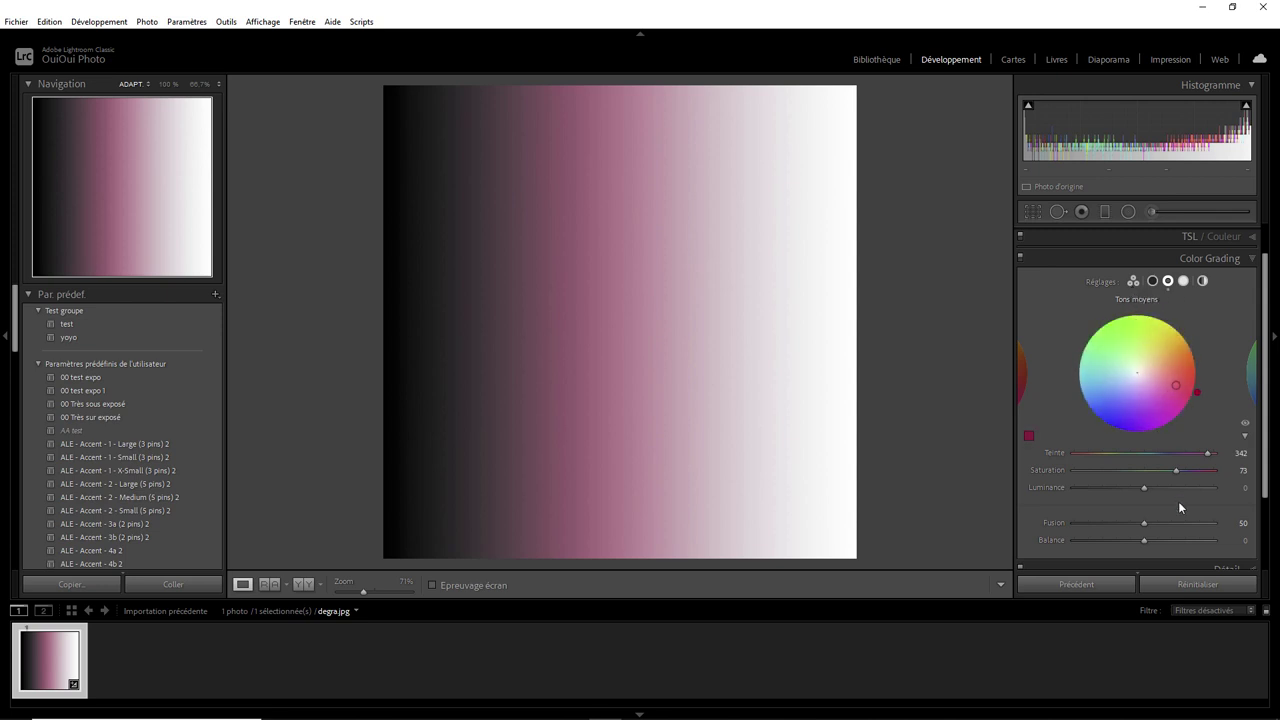
{"action": "left_click", "coordinate": [1197, 583]}
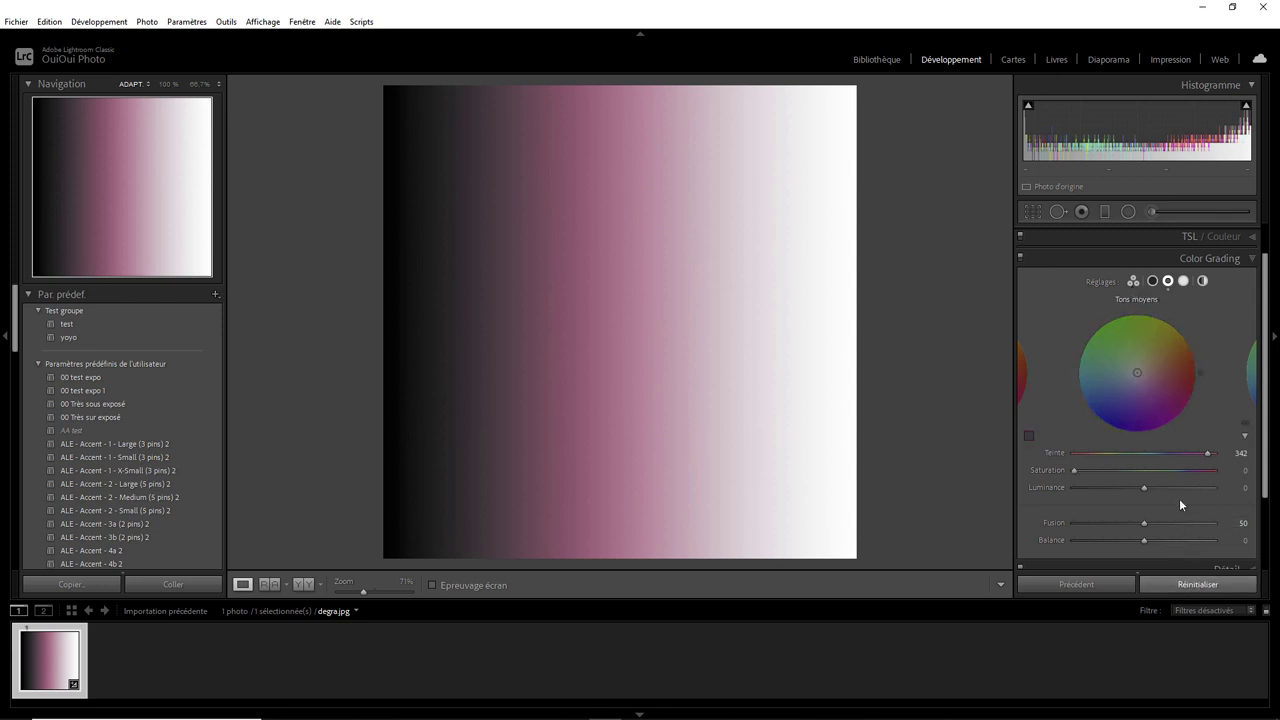
In 3-way view, tint shadows green, test Blending 0 and 100, reset to 50, set Balance −100
{"action": "left_click", "coordinate": [1132, 283]}
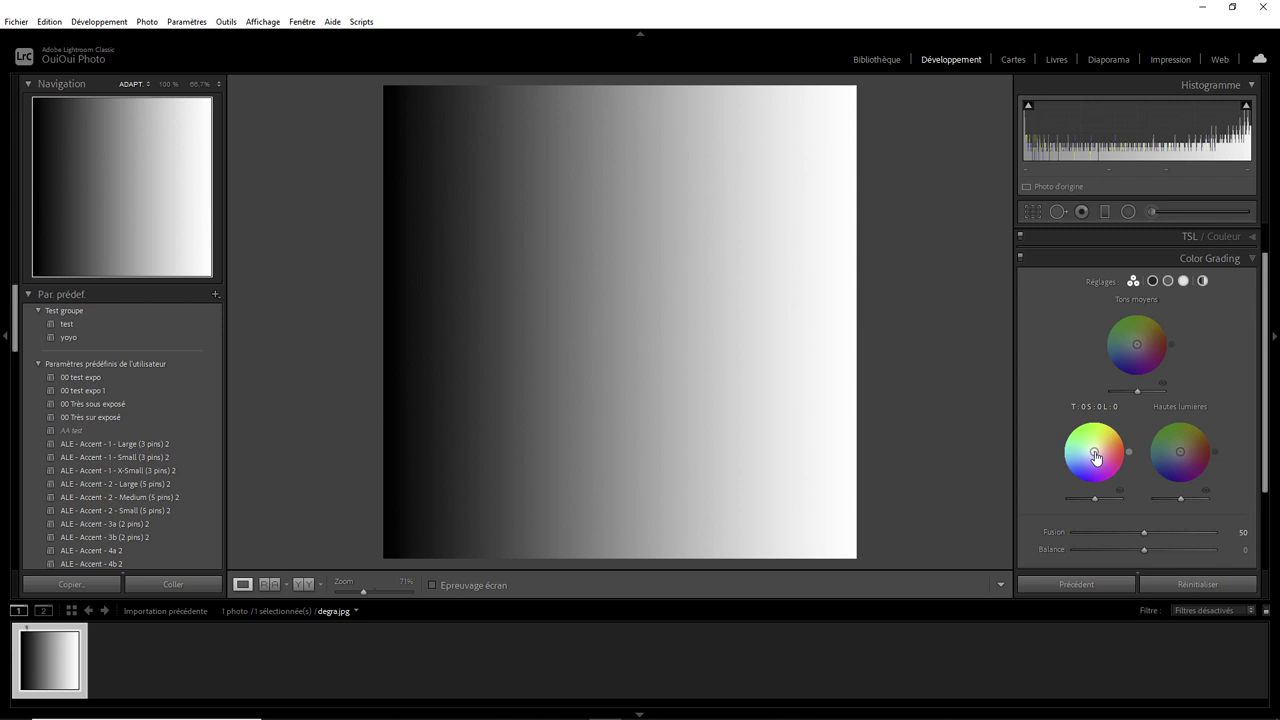
{"action": "left_click_drag", "start_coordinate": [1096, 457], "coordinate": [1080, 428]}
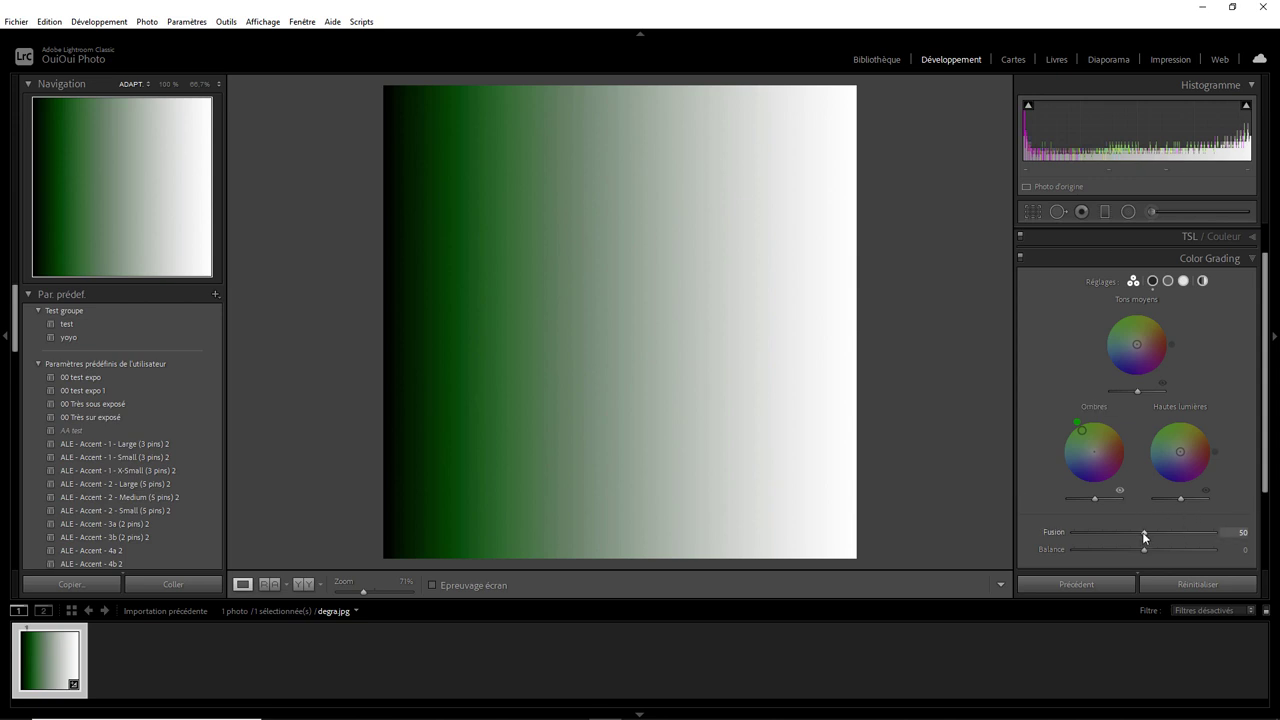
{"action": "left_click_drag", "start_coordinate": [1144, 534], "coordinate": [1053, 521]}
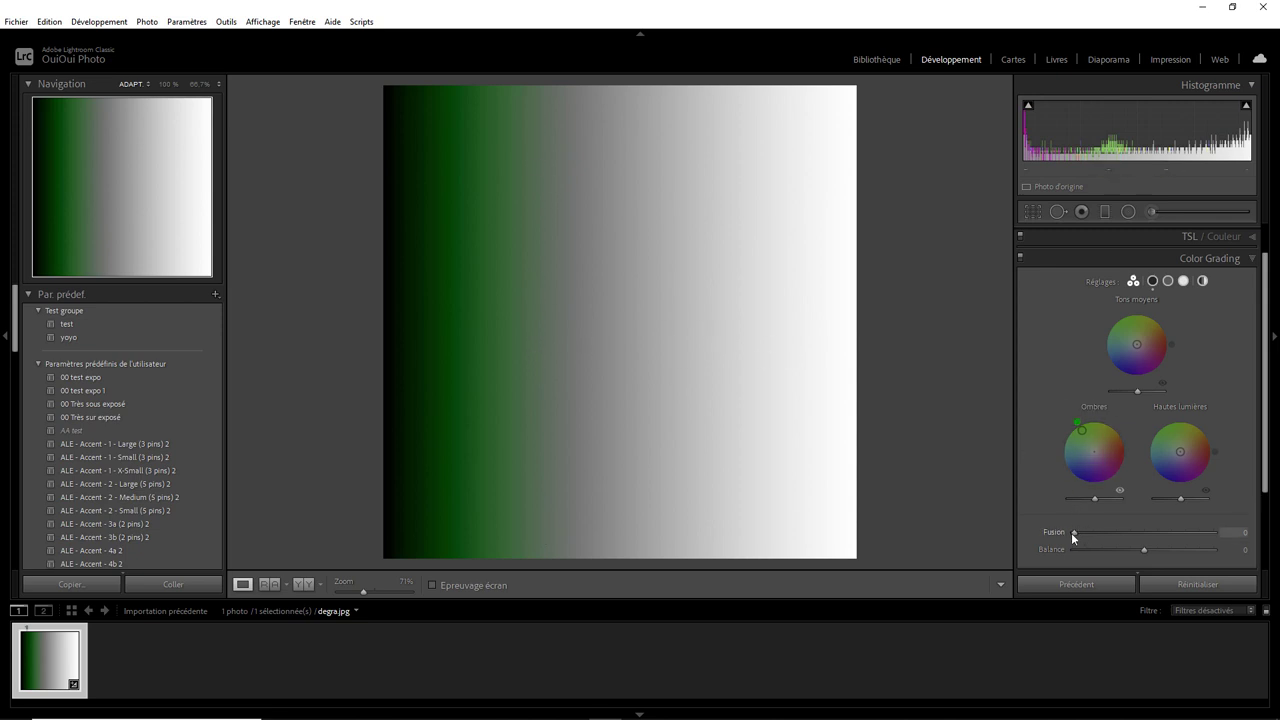
{"action": "left_click_drag", "start_coordinate": [1073, 533], "coordinate": [1232, 537]}
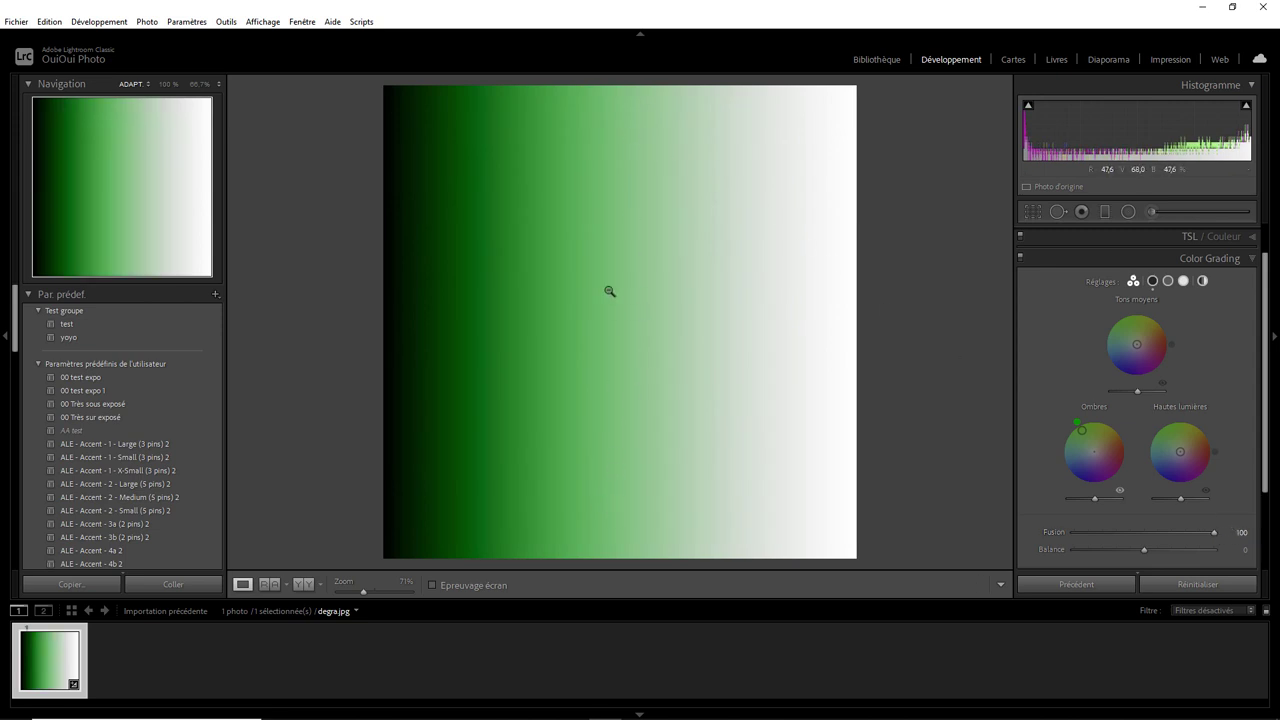
{"action": "double_click", "coordinate": [1215, 534]}
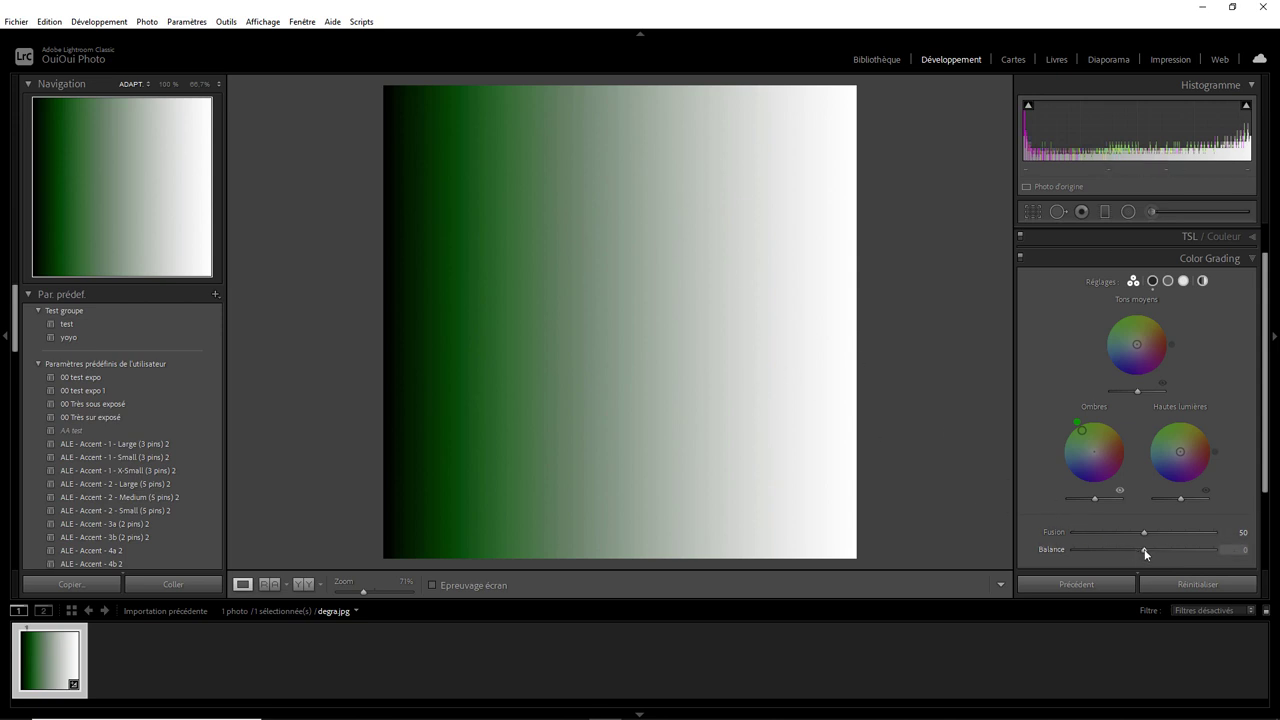
{"action": "mouse_move", "coordinate": [1144, 549]}
{"action": "left_mouse_down"}
{"action": "mouse_move", "coordinate": [1074, 548]}
{"action": "mouse_move", "coordinate": [1221, 551]}
{"action": "mouse_move", "coordinate": [1067, 552]}
{"action": "left_mouse_up"}
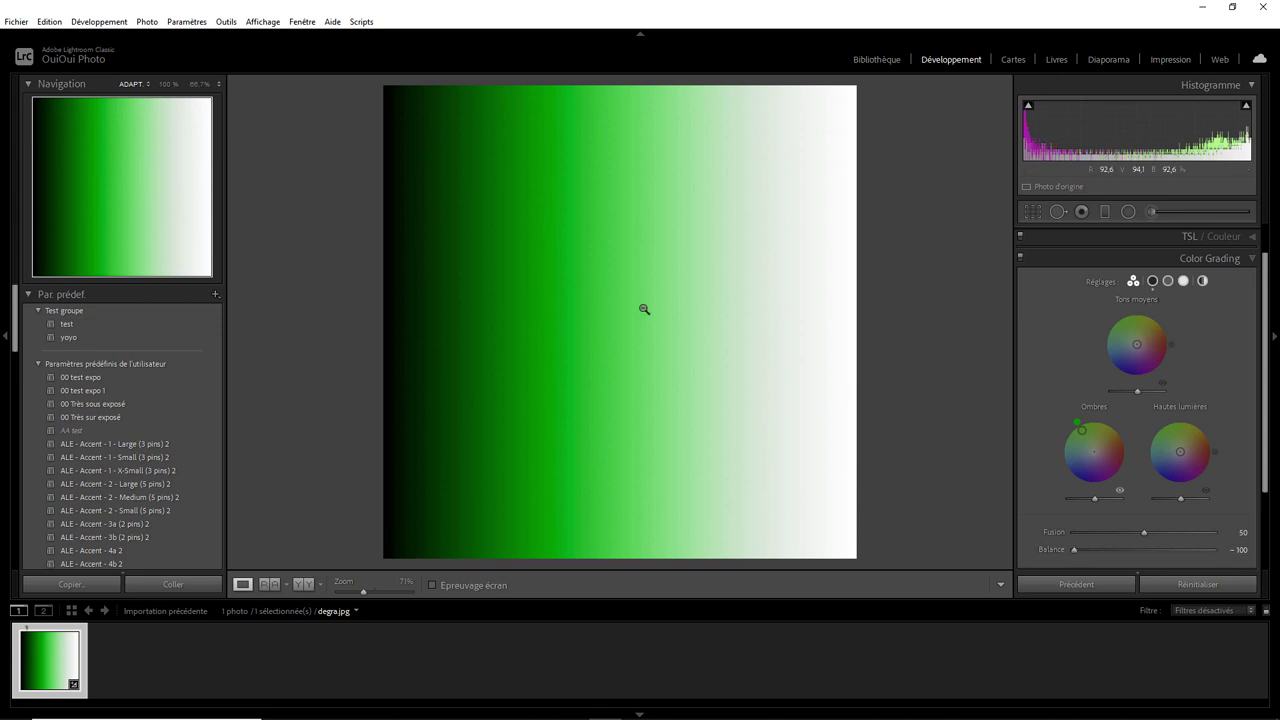
Reset Balance to 0, tint the midtones pinkish red, then test Balance both ways and reset it
{"action": "double_click", "coordinate": [1072, 548]}
{"action": "mouse_move", "coordinate": [1143, 362]}
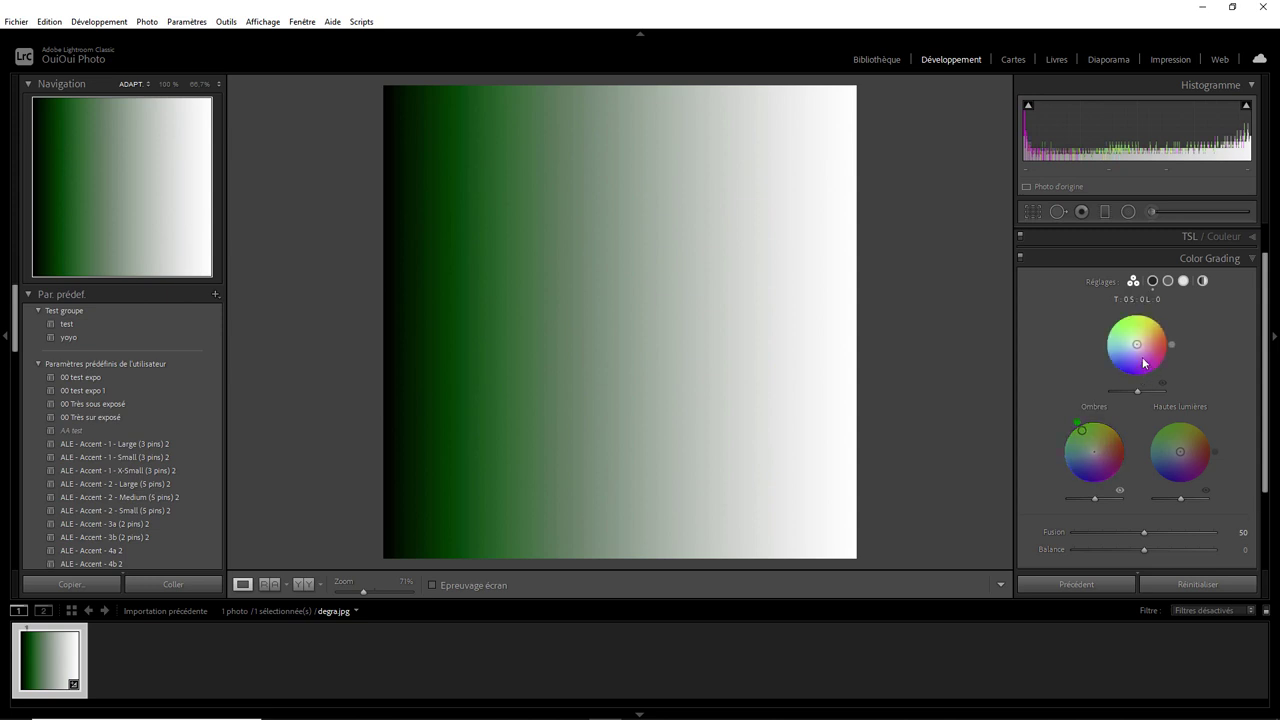
{"action": "left_click_drag", "start_coordinate": [1137, 348], "coordinate": [1162, 347]}
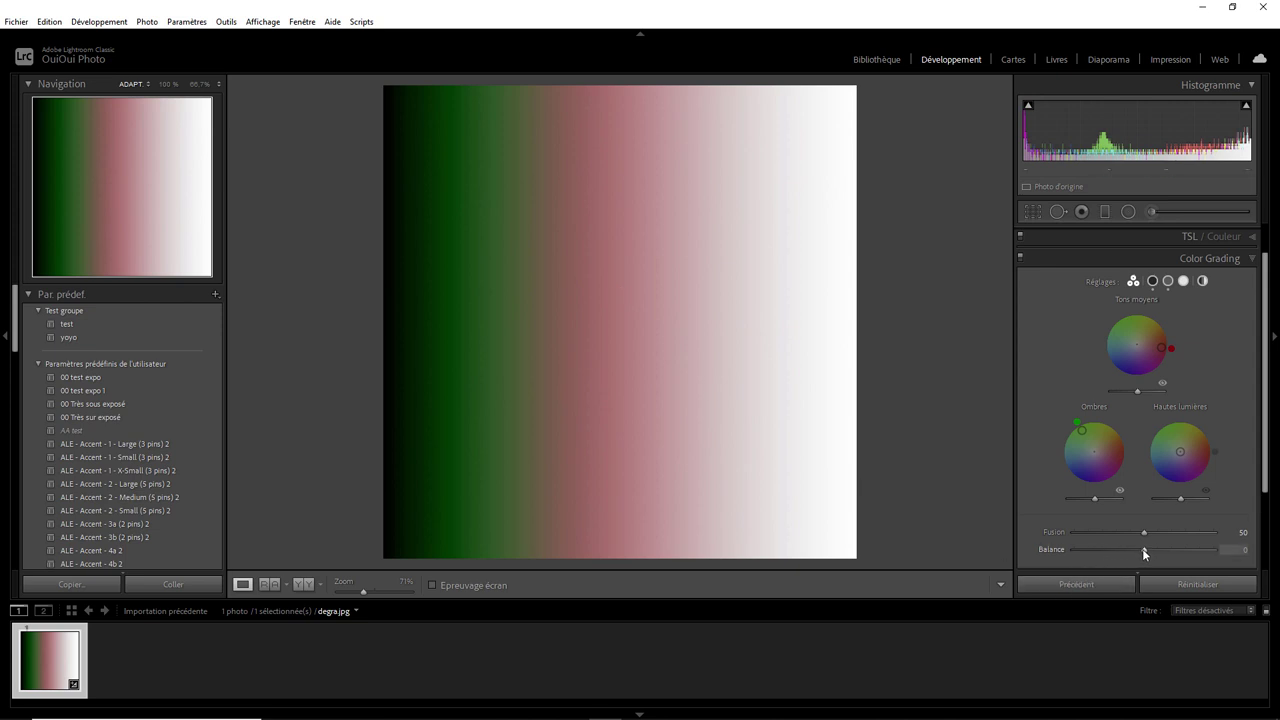
{"action": "left_click_drag", "start_coordinate": [1142, 548], "coordinate": [1209, 548]}
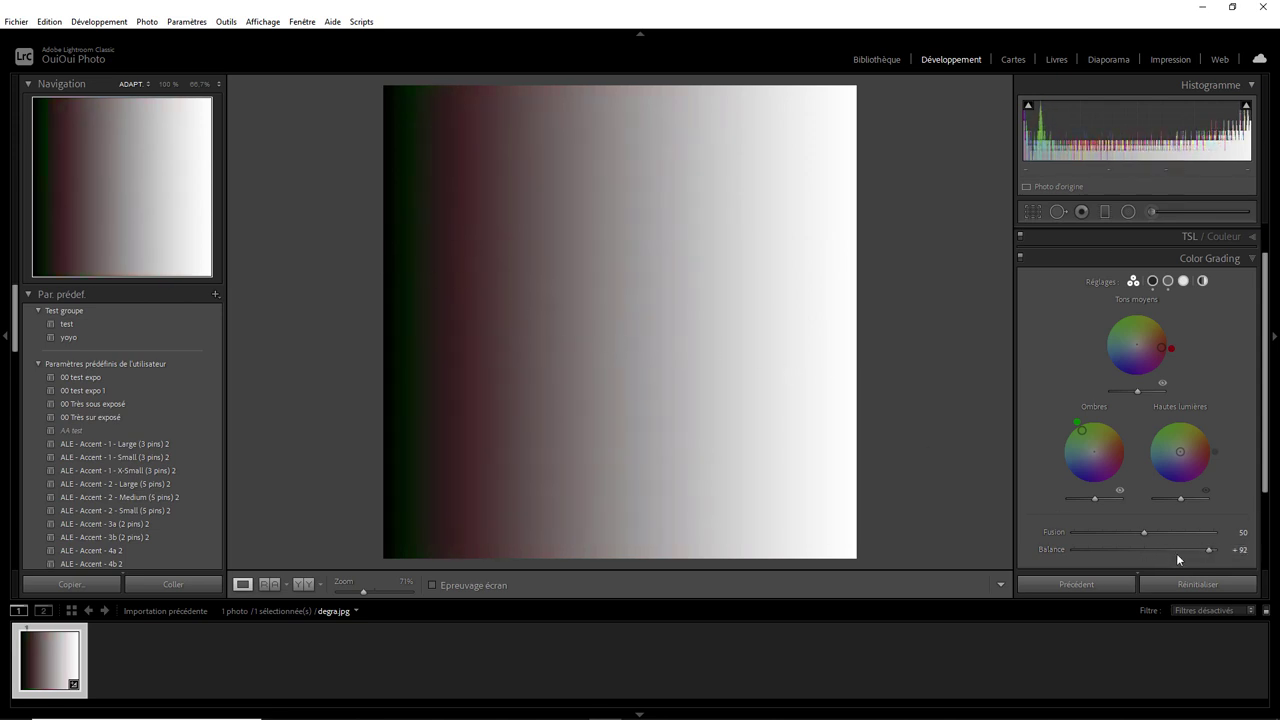
{"action": "left_click_drag", "start_coordinate": [1207, 547], "coordinate": [1086, 540]}
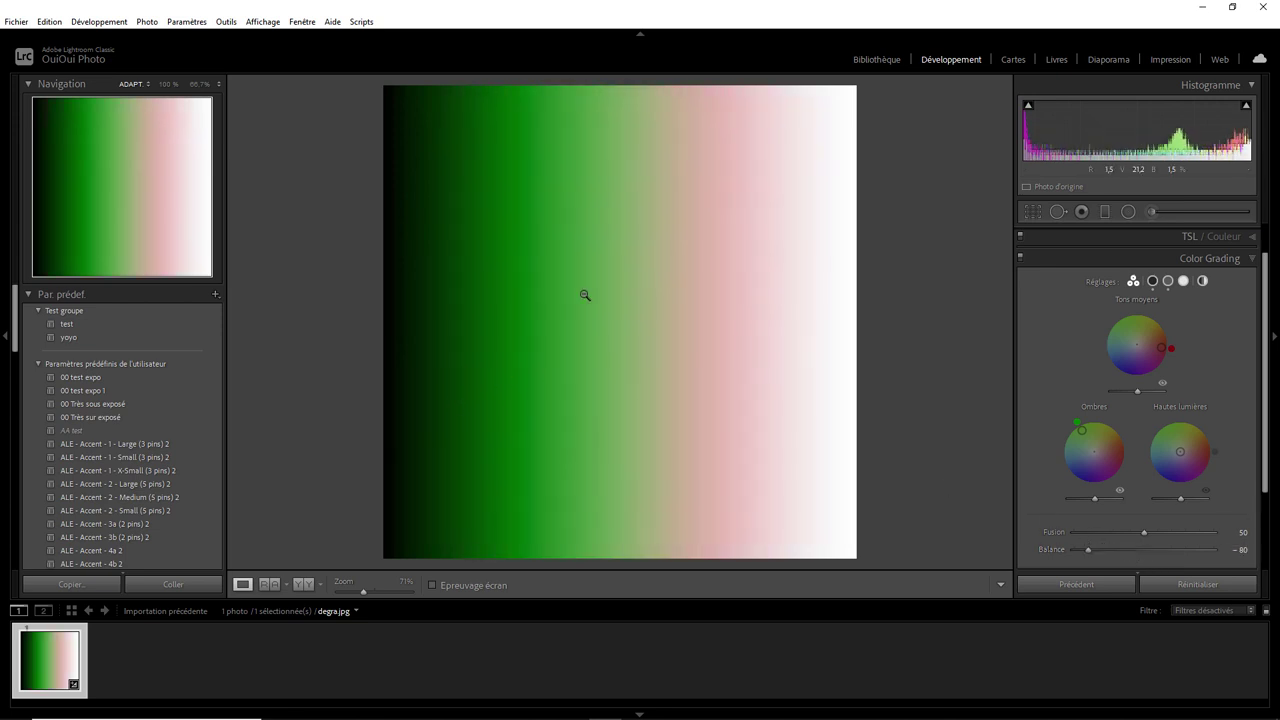
{"action": "double_click", "coordinate": [1088, 548]}
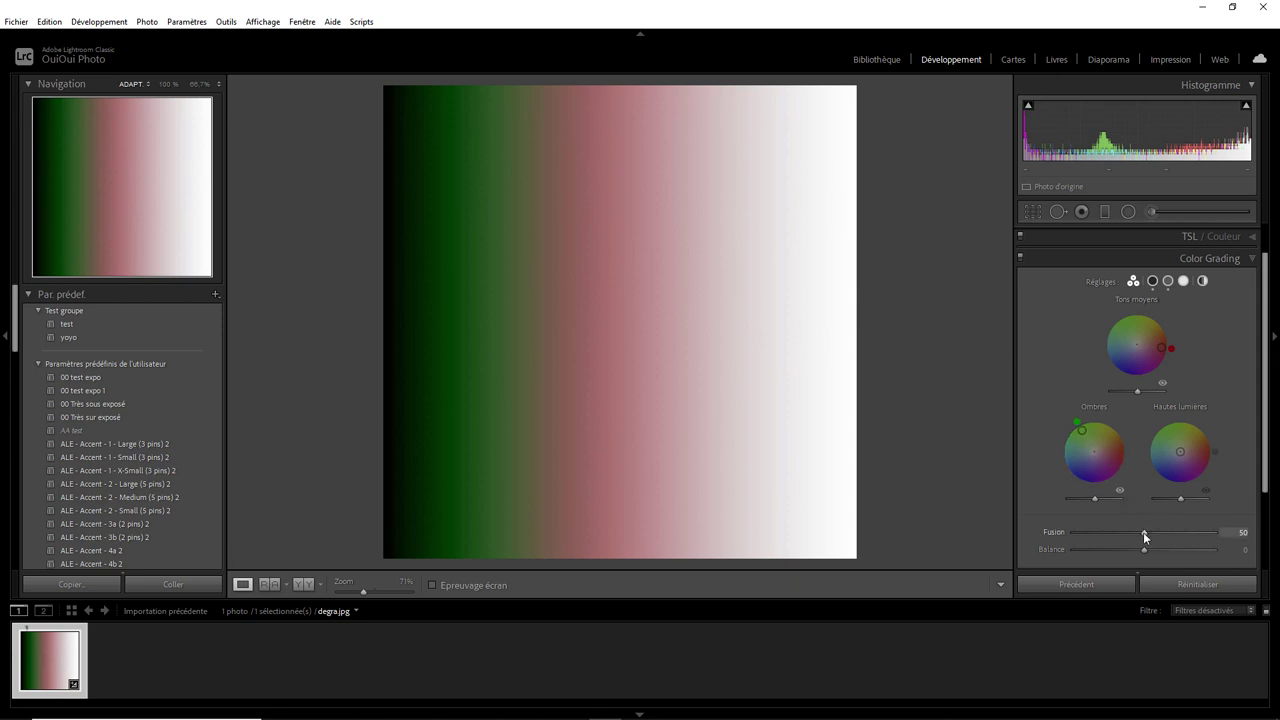
Drop Blending to 0, then raise it back up to 75
{"action": "left_click_drag", "start_coordinate": [1125, 534], "coordinate": [1065, 536]}
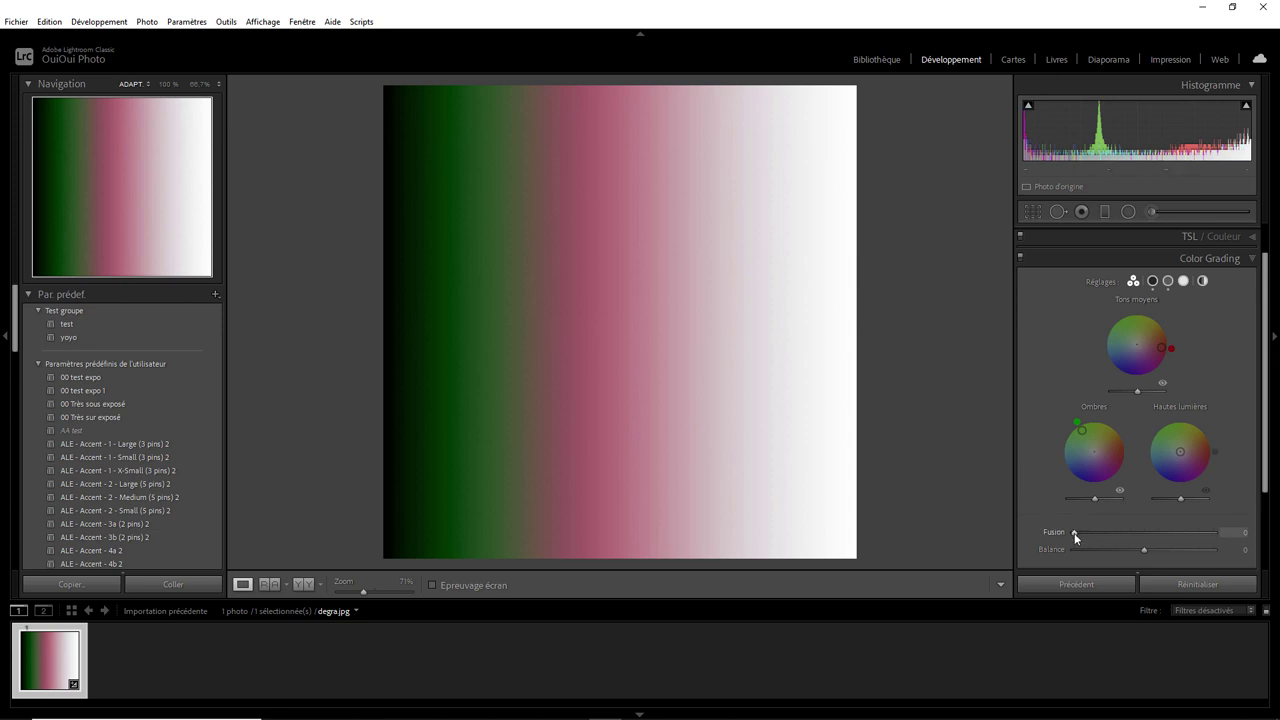
{"action": "left_click_drag", "start_coordinate": [1075, 531], "coordinate": [1179, 536]}
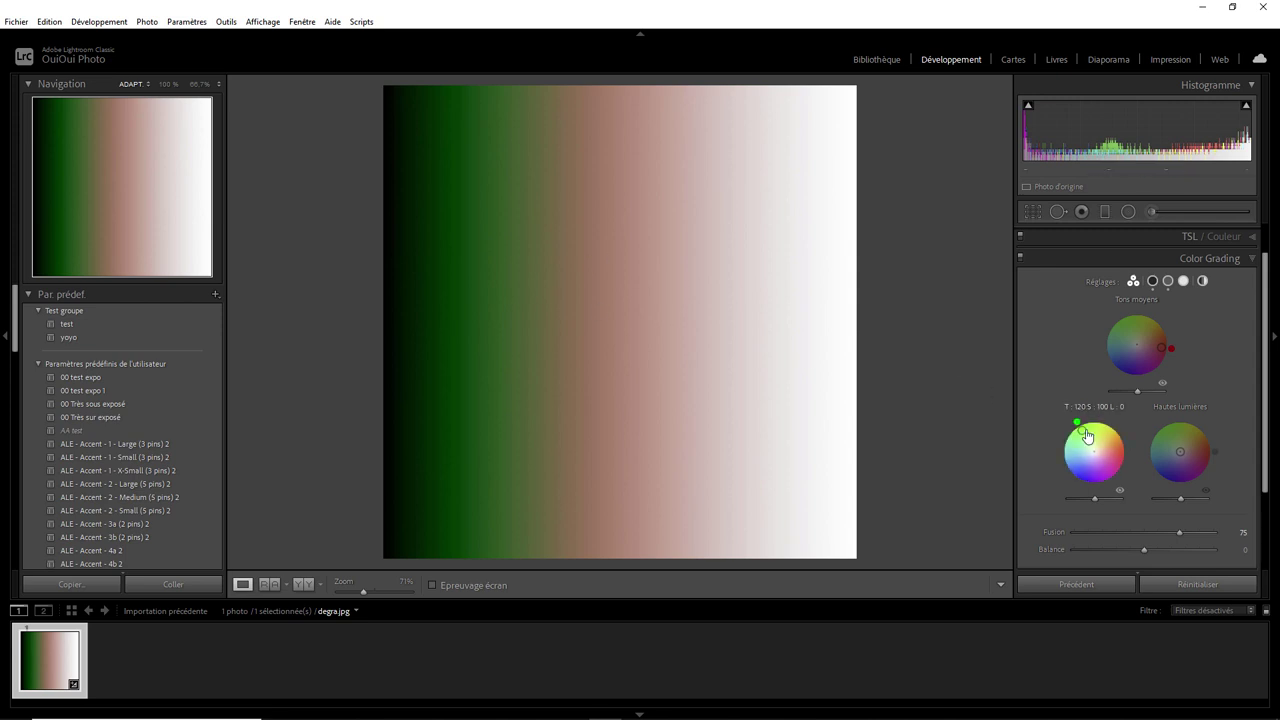
Change the shadow tint to deep blue, lower Blending to 50, and shift Balance toward shadows and back
{"action": "mouse_move", "coordinate": [1082, 431]}
{"action": "left_mouse_down"}
{"action": "mouse_move", "coordinate": [1069, 450]}
{"action": "mouse_move", "coordinate": [1081, 474]}
{"action": "left_mouse_up"}
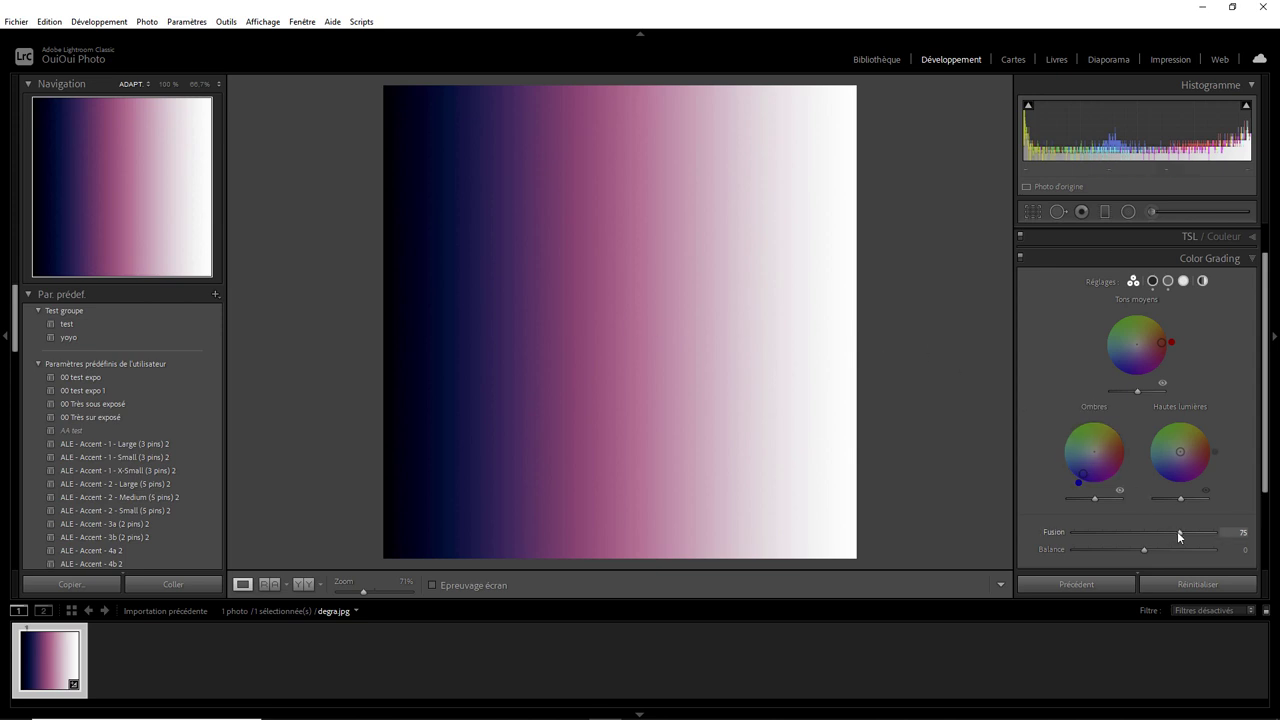
{"action": "mouse_move", "coordinate": [1177, 531]}
{"action": "left_mouse_down"}
{"action": "mouse_move", "coordinate": [1058, 531]}
{"action": "mouse_move", "coordinate": [1188, 533]}
{"action": "mouse_move", "coordinate": [1144, 535]}
{"action": "left_mouse_up"}
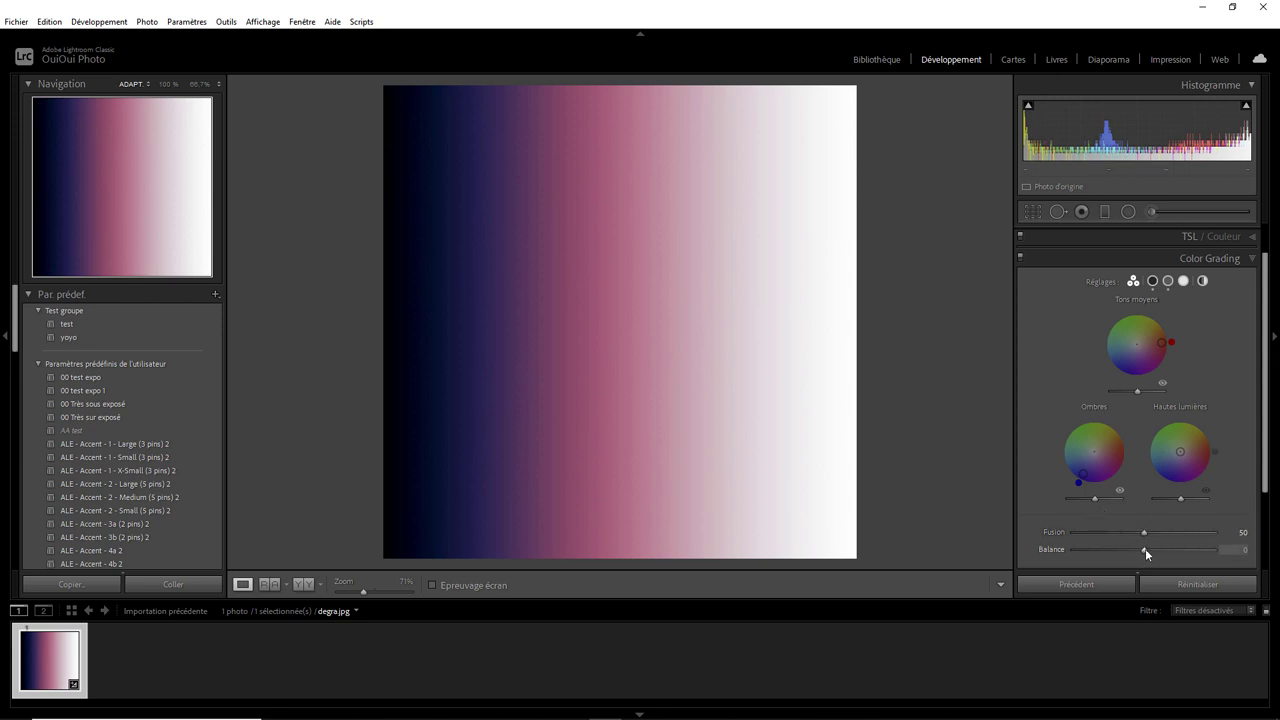
{"action": "left_click_drag", "start_coordinate": [1145, 548], "coordinate": [1086, 547]}
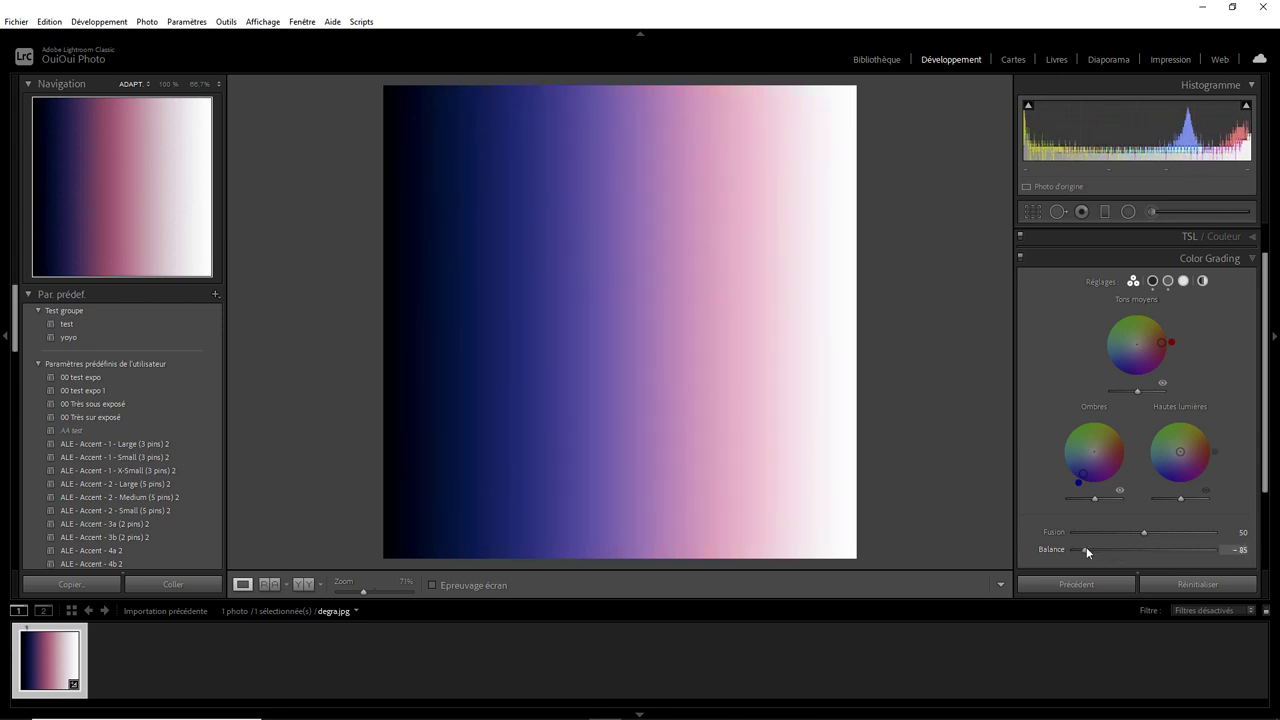
{"action": "mouse_move", "coordinate": [1086, 547]}
{"action": "left_mouse_down"}
{"action": "mouse_move", "coordinate": [1193, 552]}
{"action": "mouse_move", "coordinate": [1145, 547]}
{"action": "left_mouse_up"}
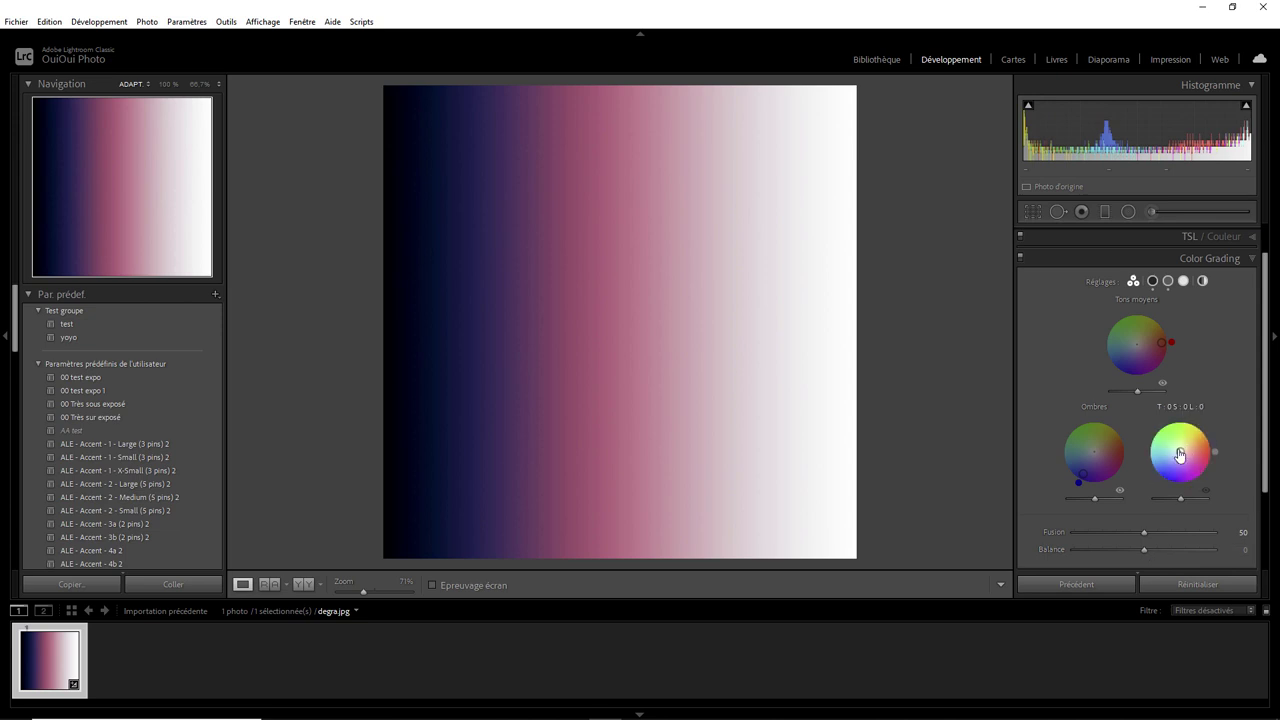
Tint the highlights pale green, nudge Balance to +4, and test Blending before resetting it to 50
{"action": "left_click_drag", "start_coordinate": [1179, 455], "coordinate": [1165, 425]}
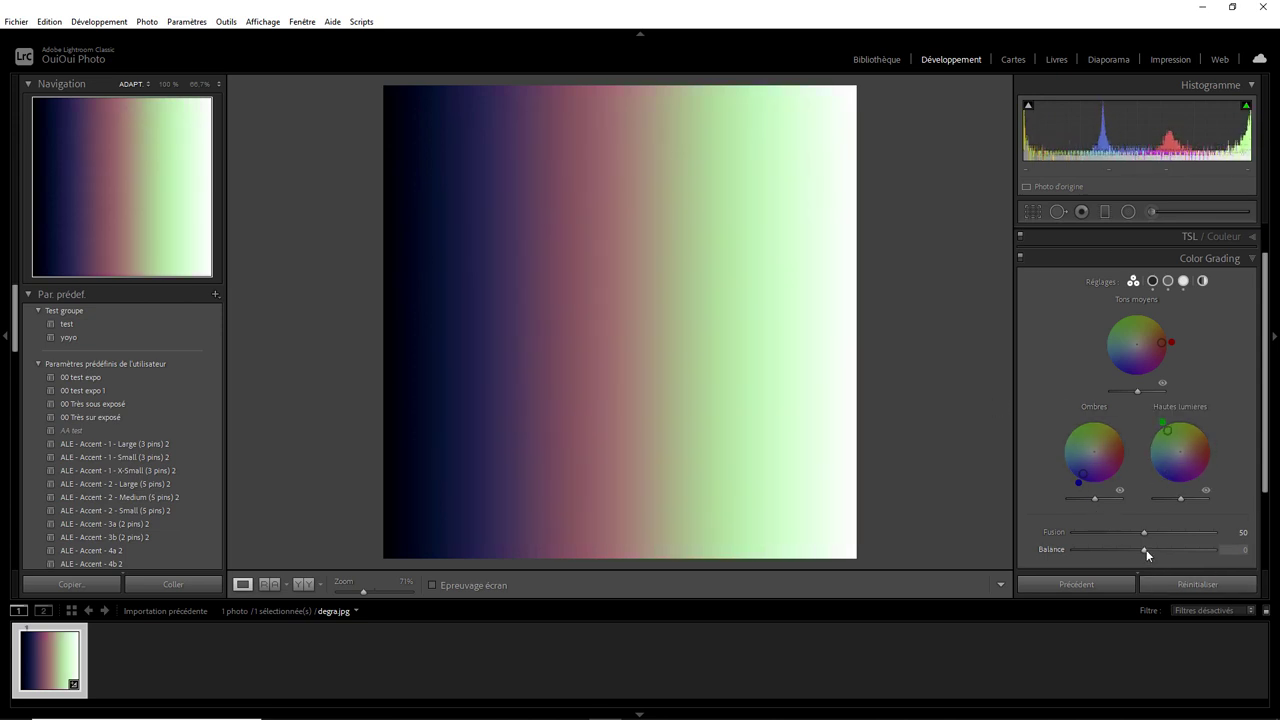
{"action": "mouse_move", "coordinate": [1145, 548]}
{"action": "left_mouse_down"}
{"action": "mouse_move", "coordinate": [1163, 548]}
{"action": "mouse_move", "coordinate": [1118, 541]}
{"action": "mouse_move", "coordinate": [1148, 545]}
{"action": "left_mouse_up"}
{"action": "mouse_move", "coordinate": [1144, 531]}
{"action": "left_mouse_down"}
{"action": "mouse_move", "coordinate": [1114, 529]}
{"action": "mouse_move", "coordinate": [1208, 537]}
{"action": "mouse_move", "coordinate": [1193, 527]}
{"action": "left_mouse_up"}
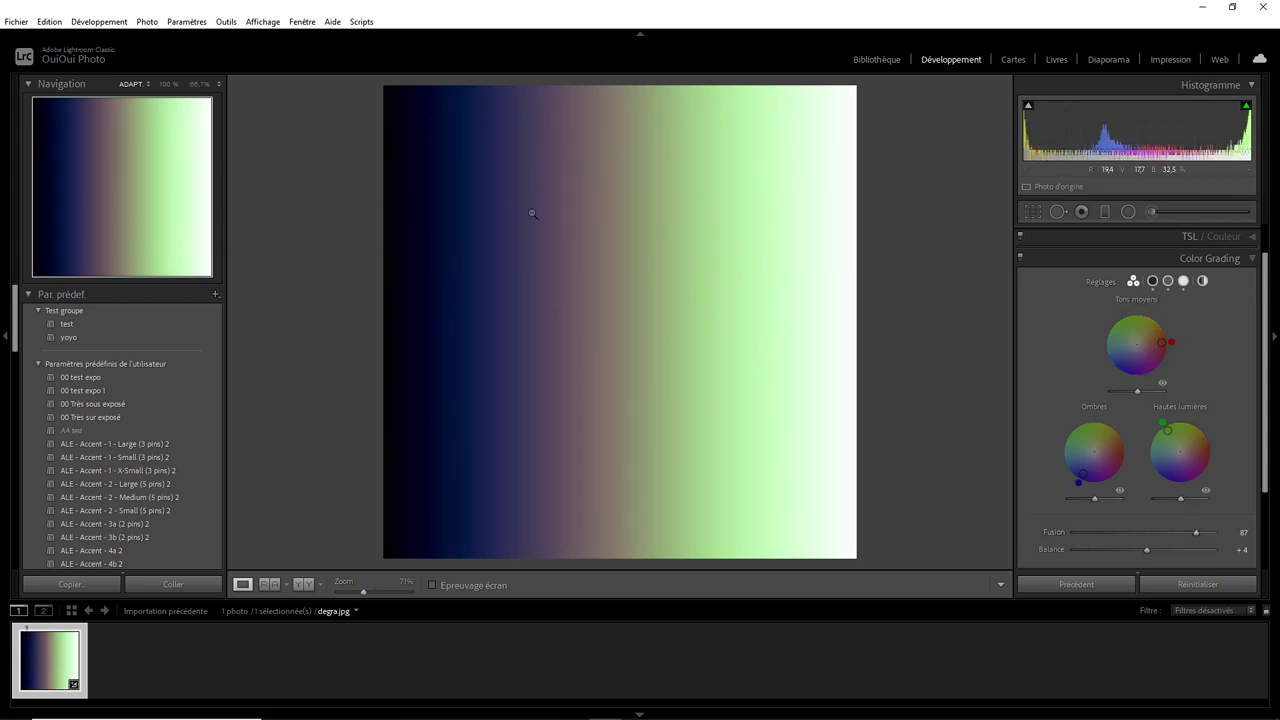
{"action": "double_click", "coordinate": [1197, 532]}
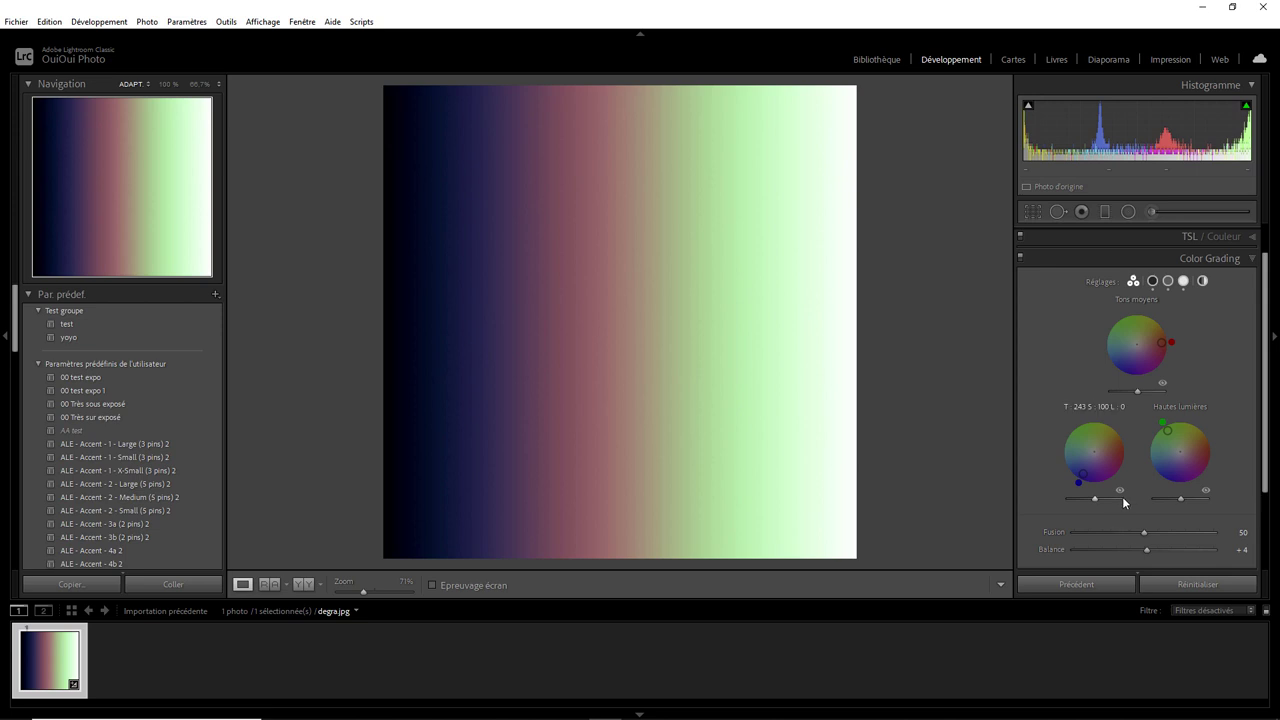
Reset all settings, then apply a Global grade of hue 1, saturation 100 for a full red tint
{"action": "left_click", "coordinate": [1219, 590]}
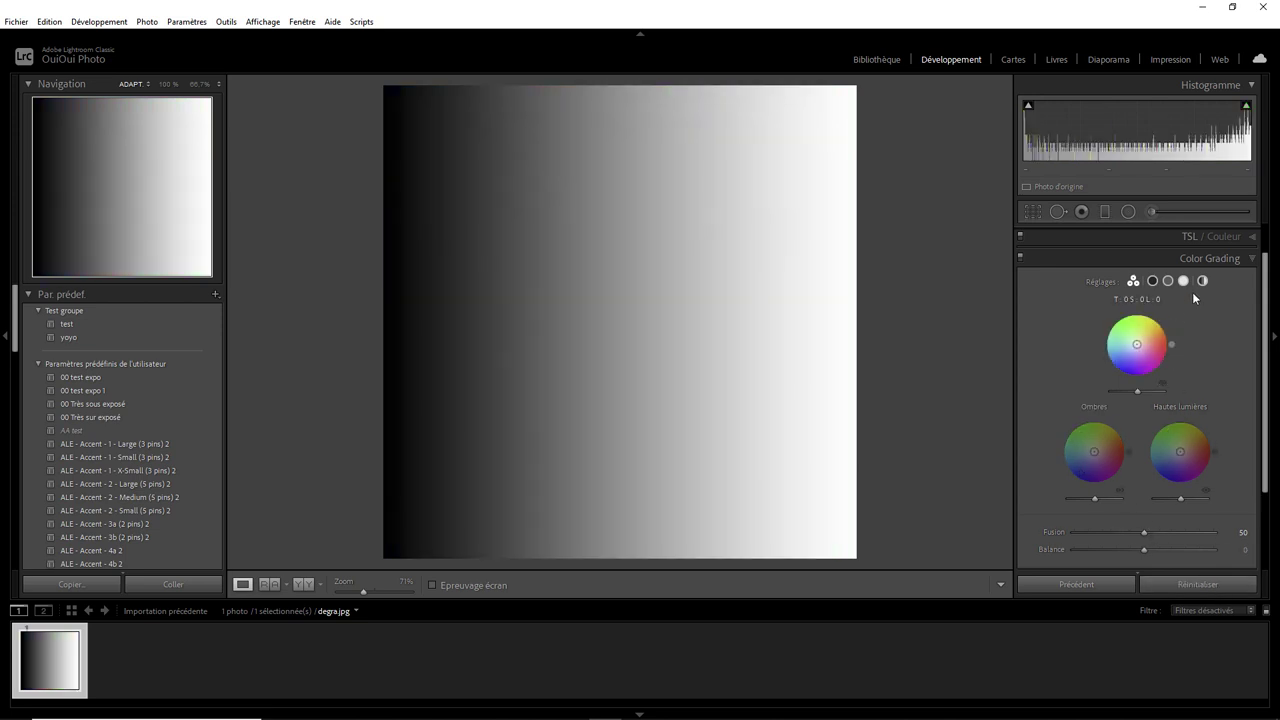
{"action": "left_click", "coordinate": [1201, 282]}
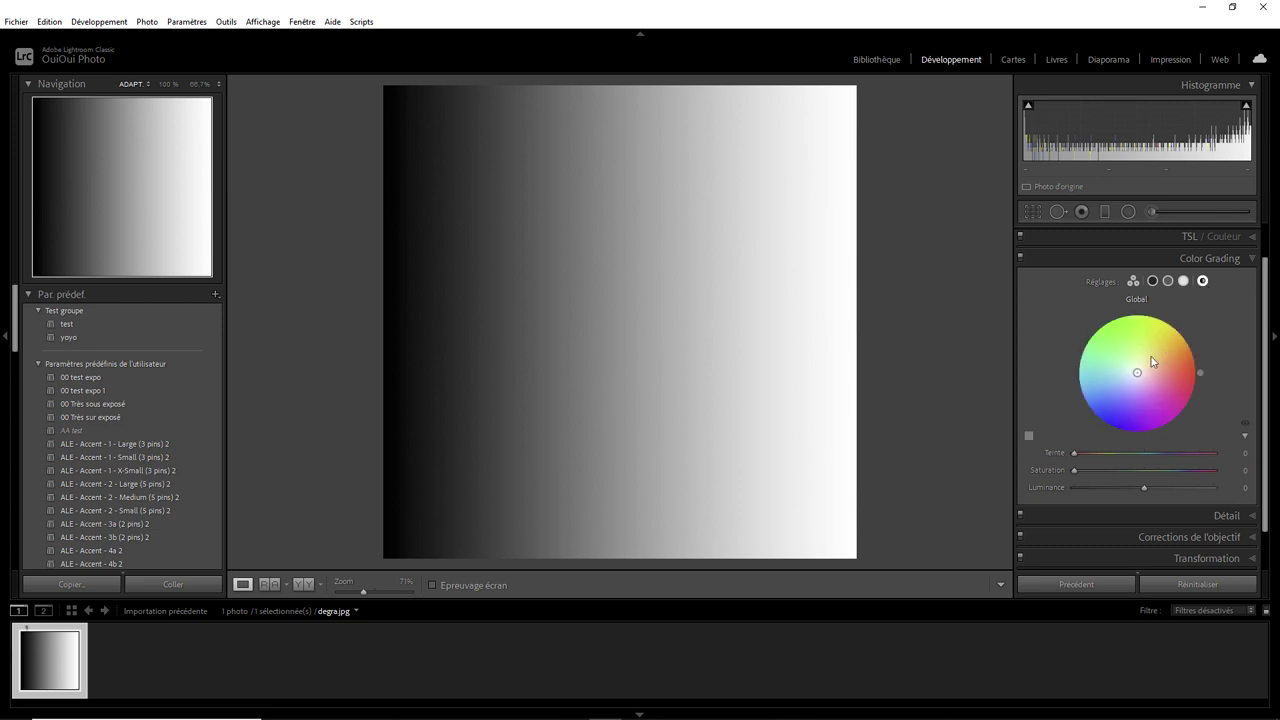
{"action": "left_click_drag", "start_coordinate": [1137, 376], "coordinate": [1189, 372]}
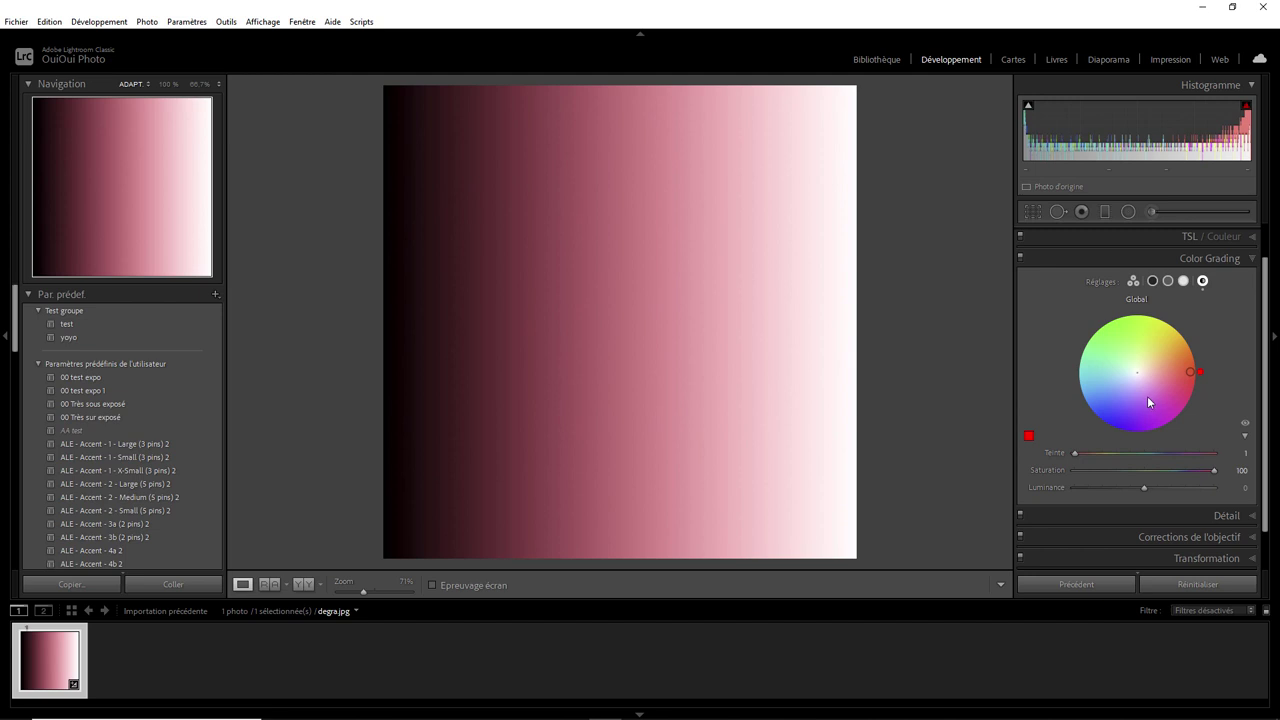
Add a blue midtone grade (hue 233, saturation 100) over the red Global tint, making the gradient purple
{"action": "left_click", "coordinate": [1169, 283]}
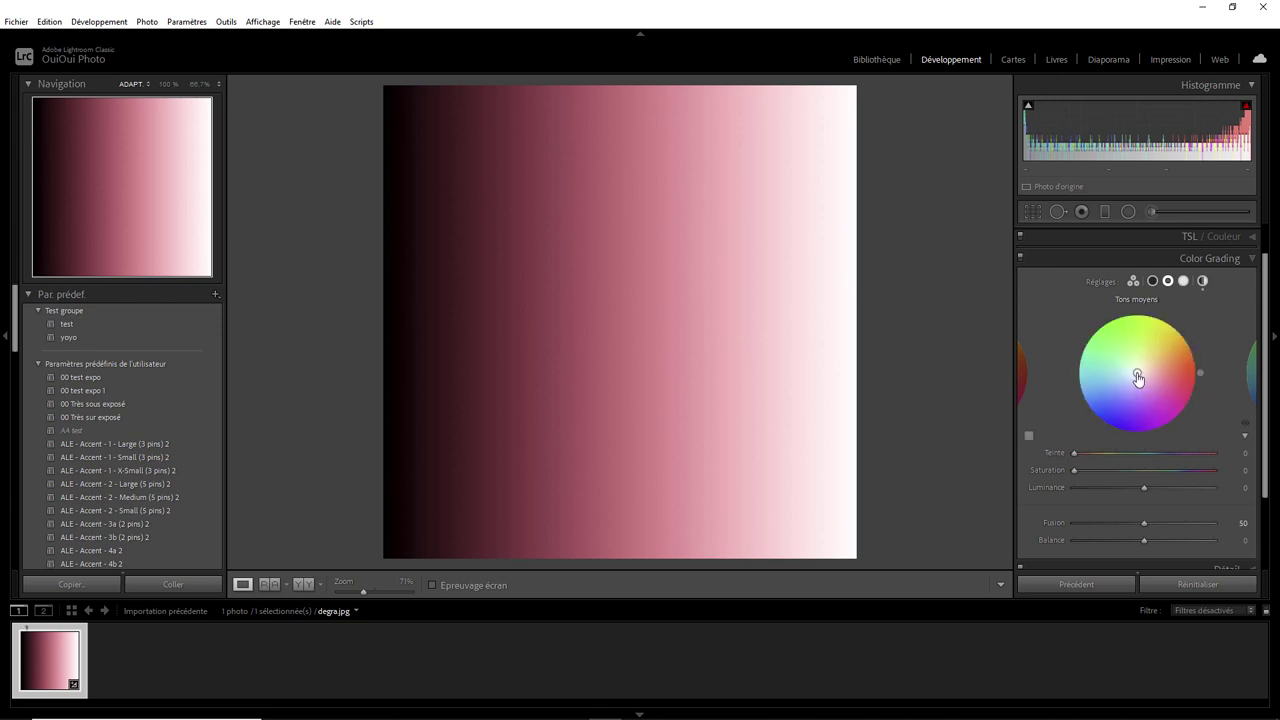
{"action": "left_click_drag", "start_coordinate": [1139, 376], "coordinate": [1104, 417]}
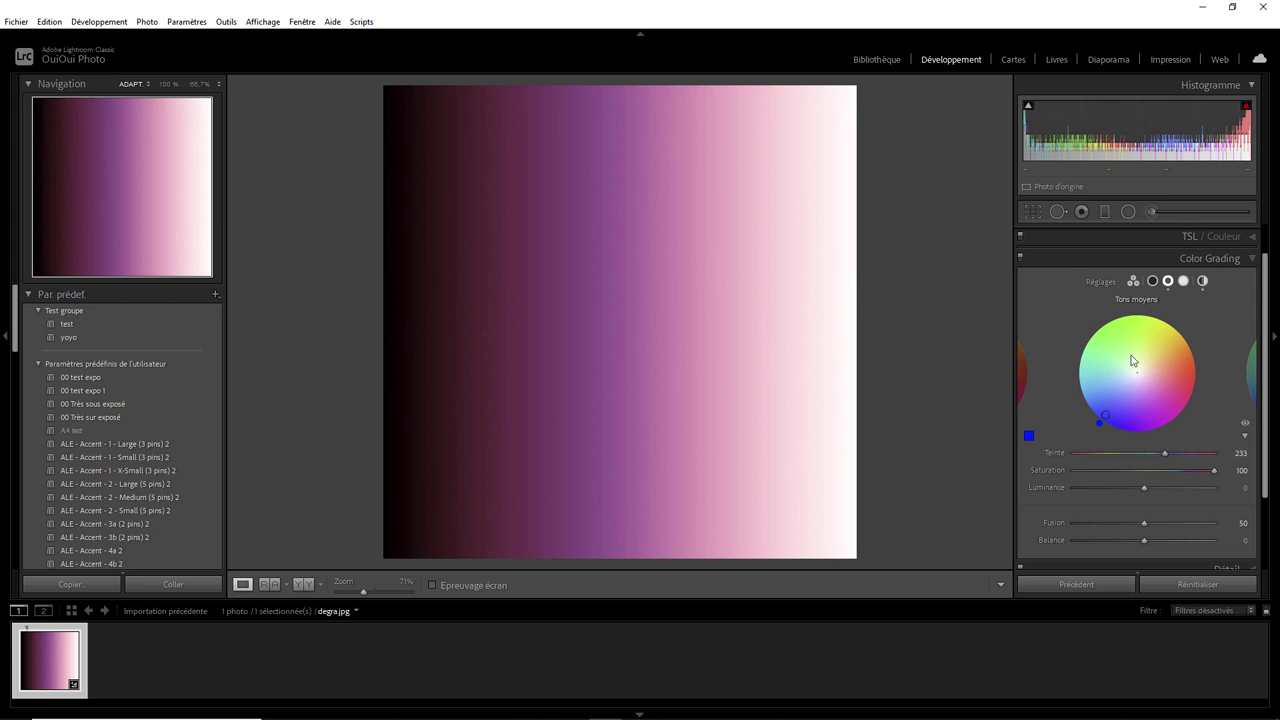
{"action": "left_click", "coordinate": [1153, 281]}
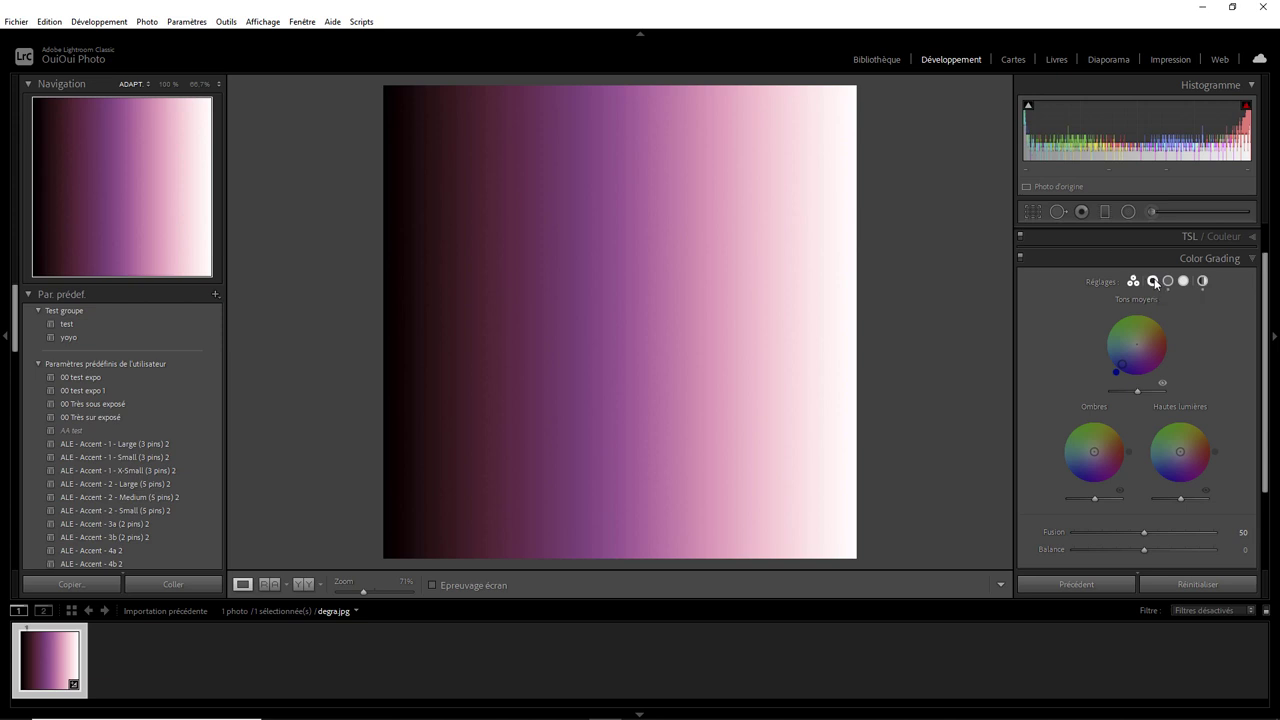
{"action": "left_click", "coordinate": [1153, 281]}
{"action": "left_click", "coordinate": [1203, 282]}
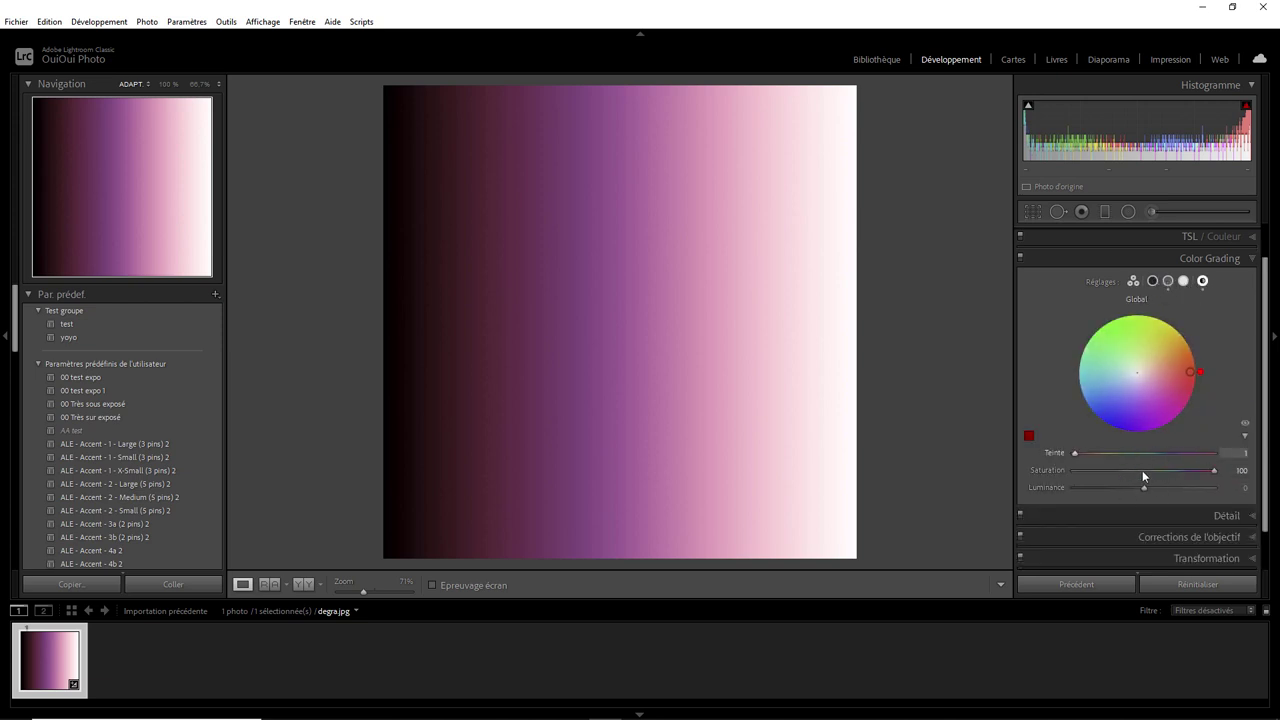
Switch Color Grading to the 3-way view for the dried ivy planks photo
{"action": "left_click", "coordinate": [1133, 282]}
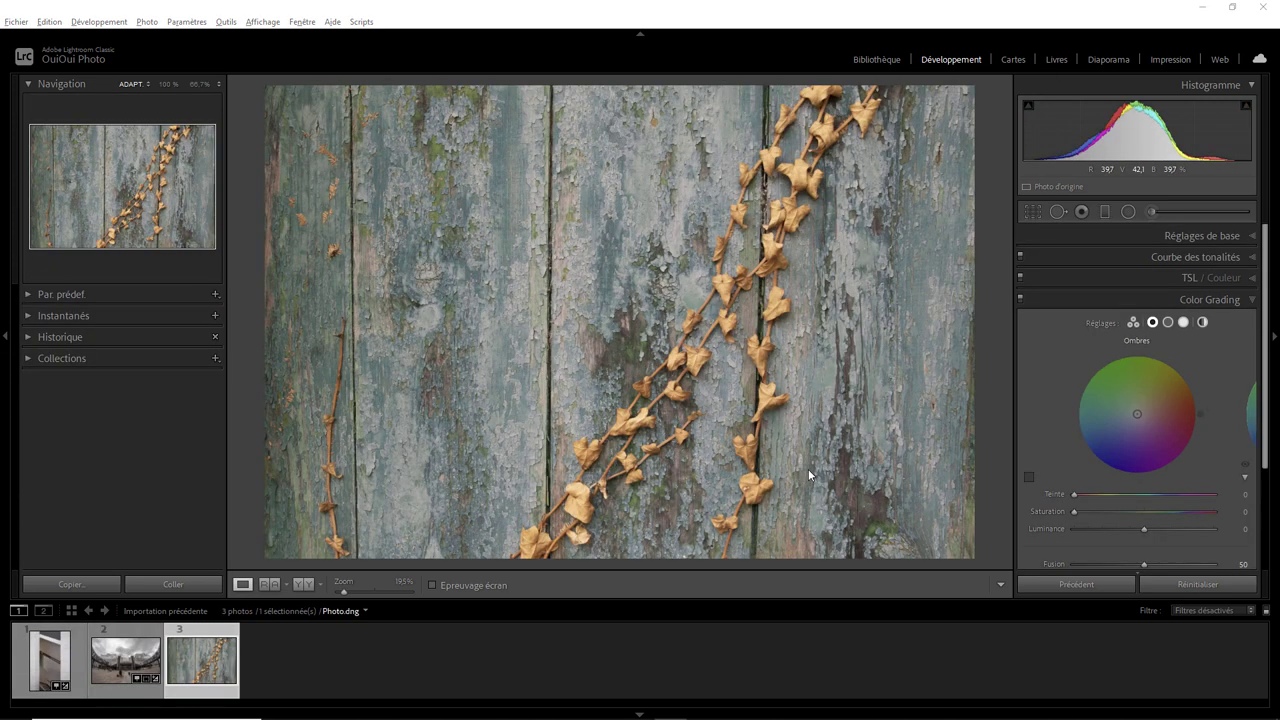
Try the saved blue and yellow custom colour swatches on the ivy photo's shadows
{"action": "left_click", "coordinate": [1030, 477]}
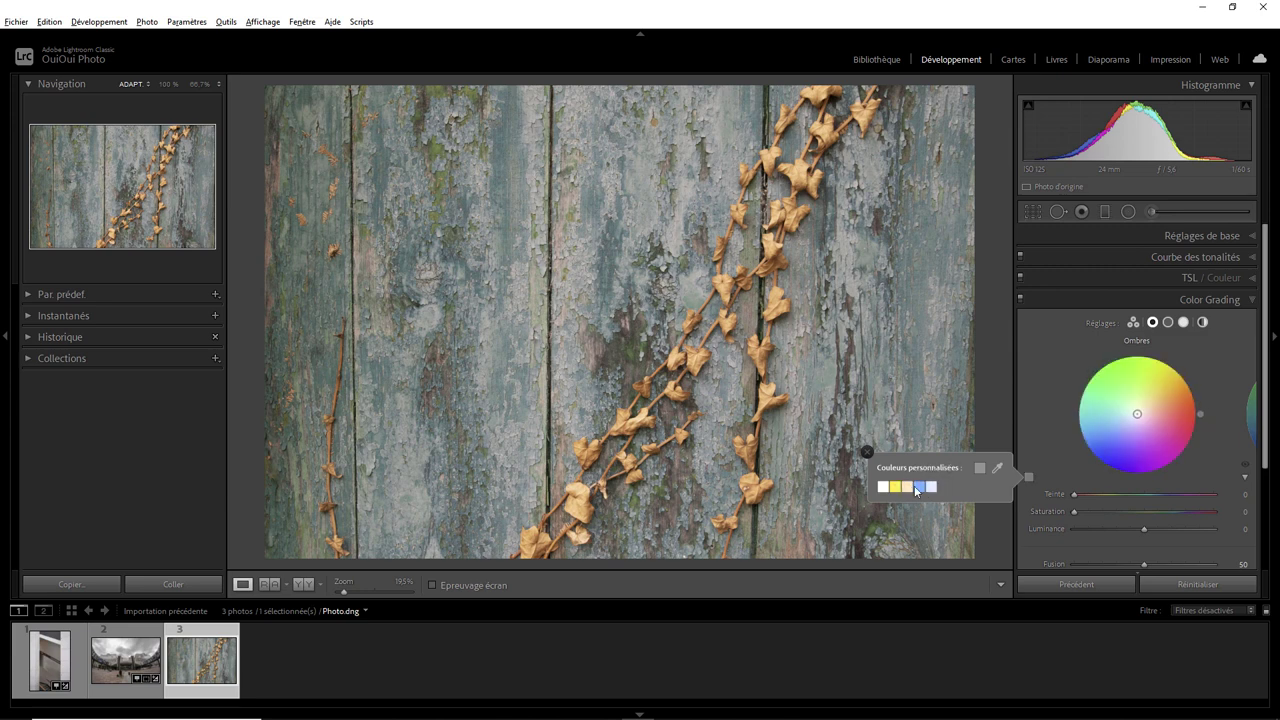
{"action": "left_click", "coordinate": [920, 487]}
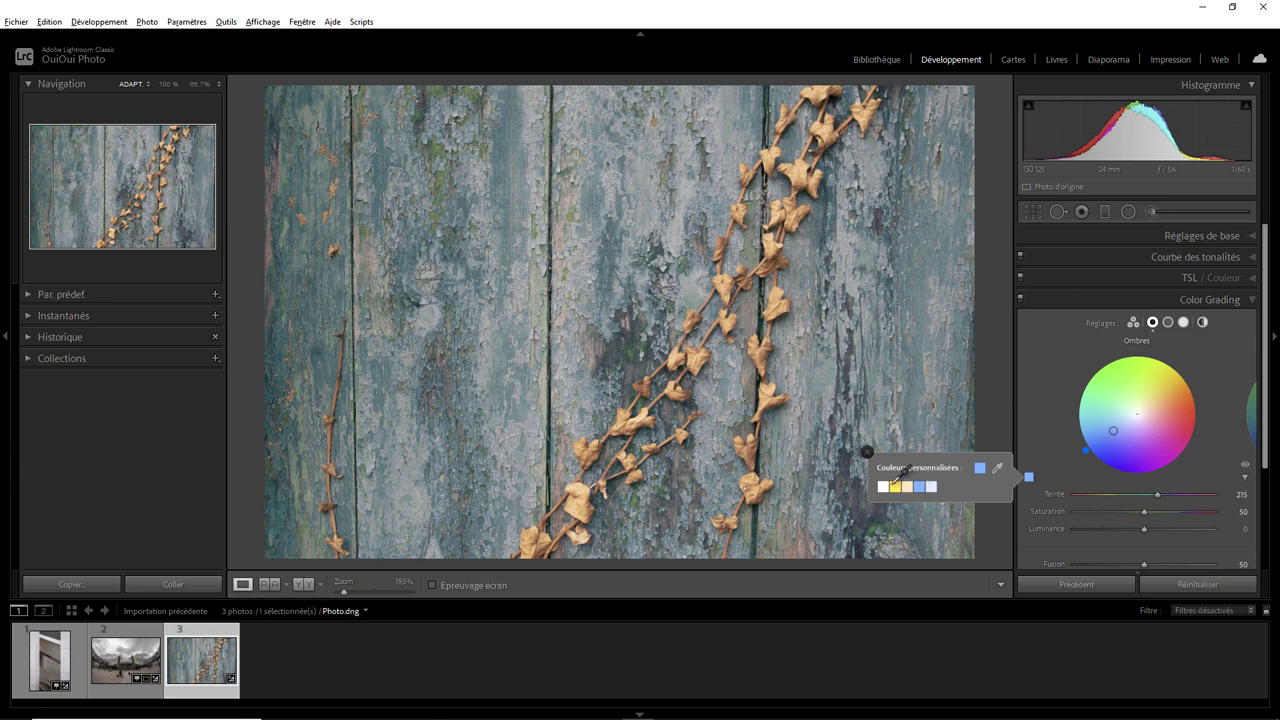
{"action": "left_click", "coordinate": [907, 486]}
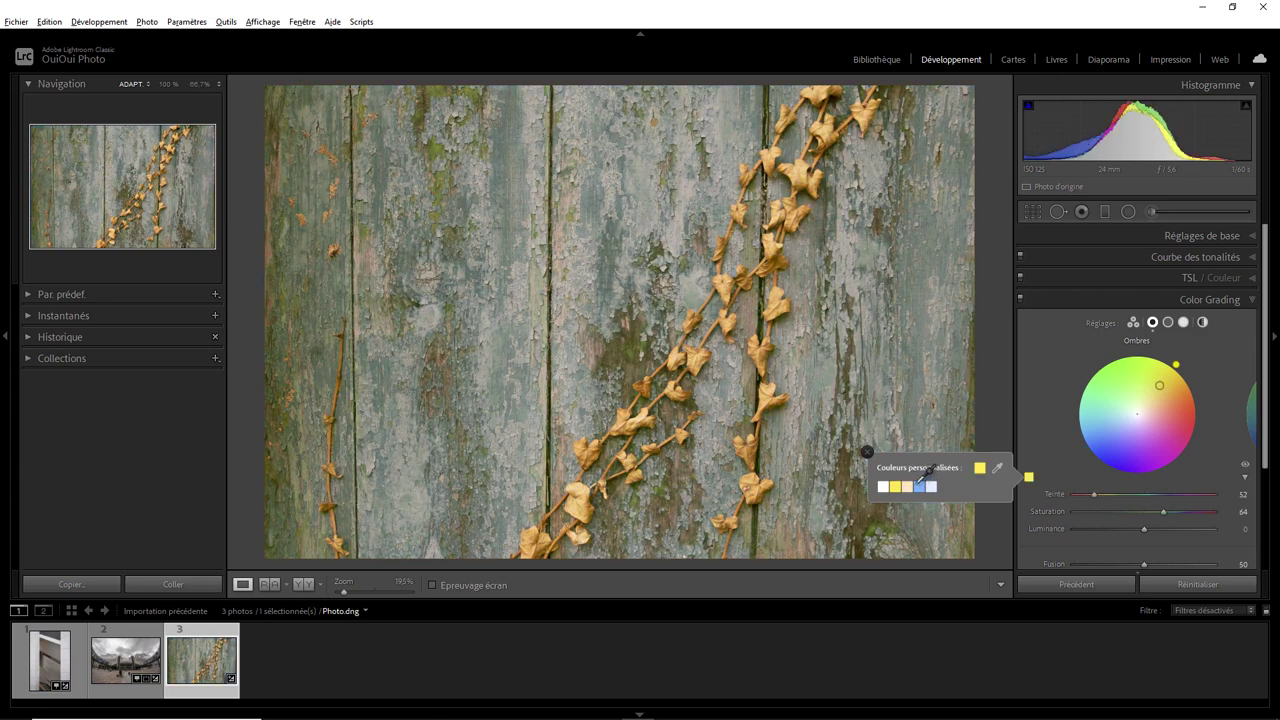
{"action": "left_click", "coordinate": [920, 486]}
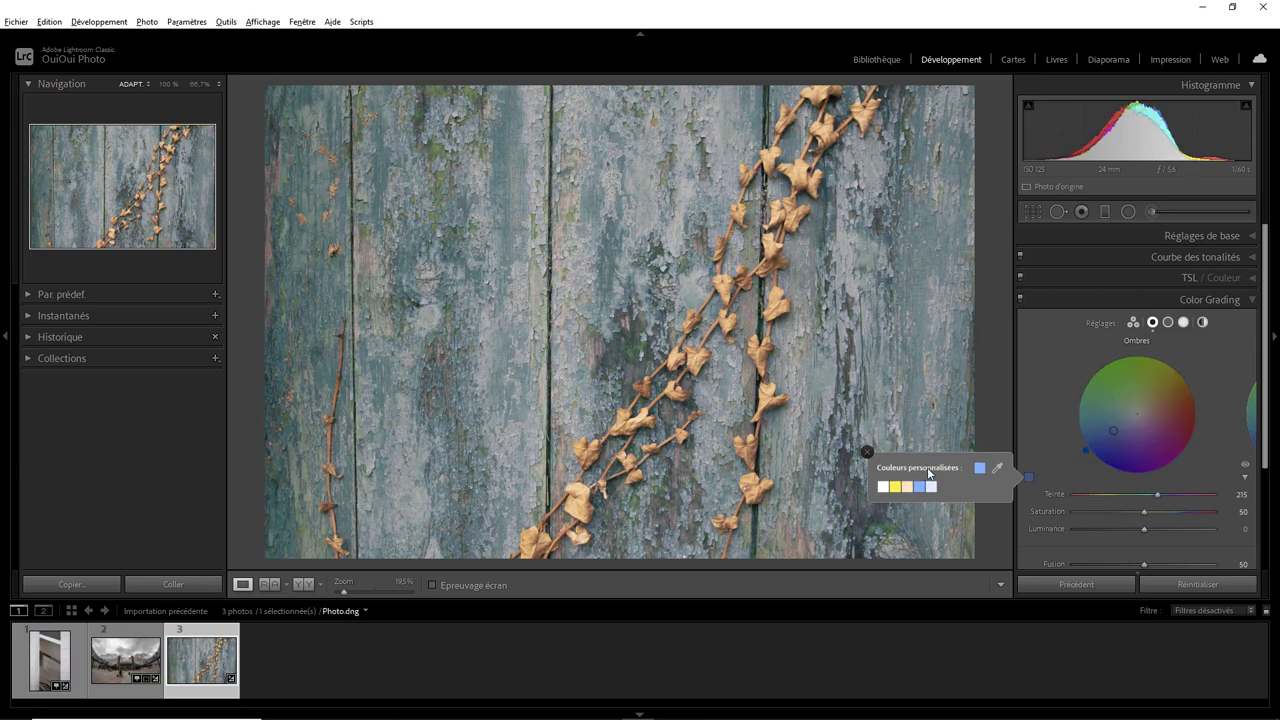
Sample the vine's golden orange into the shadows with the eyedropper: hue 42, saturation 46
{"action": "left_click", "coordinate": [998, 470]}
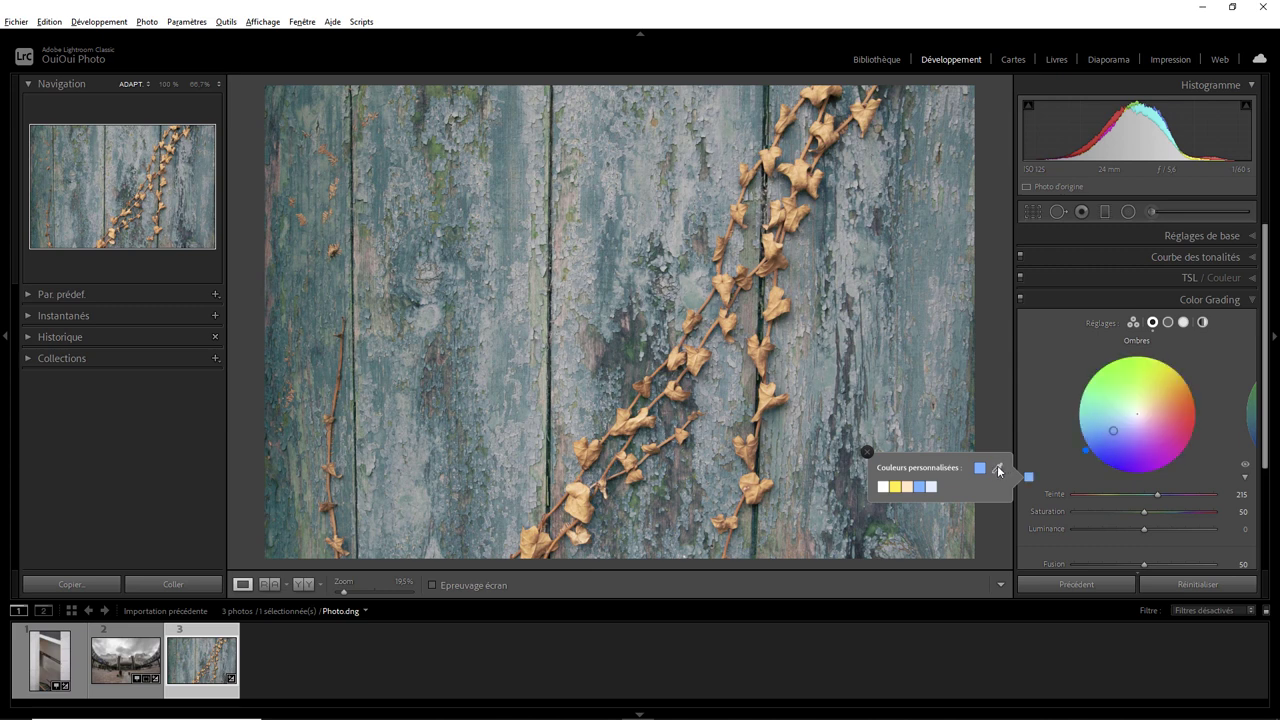
{"action": "mouse_move", "coordinate": [998, 470]}
{"action": "left_mouse_down"}
{"action": "mouse_move", "coordinate": [896, 346]}
{"action": "mouse_move", "coordinate": [763, 349]}
{"action": "left_mouse_up"}
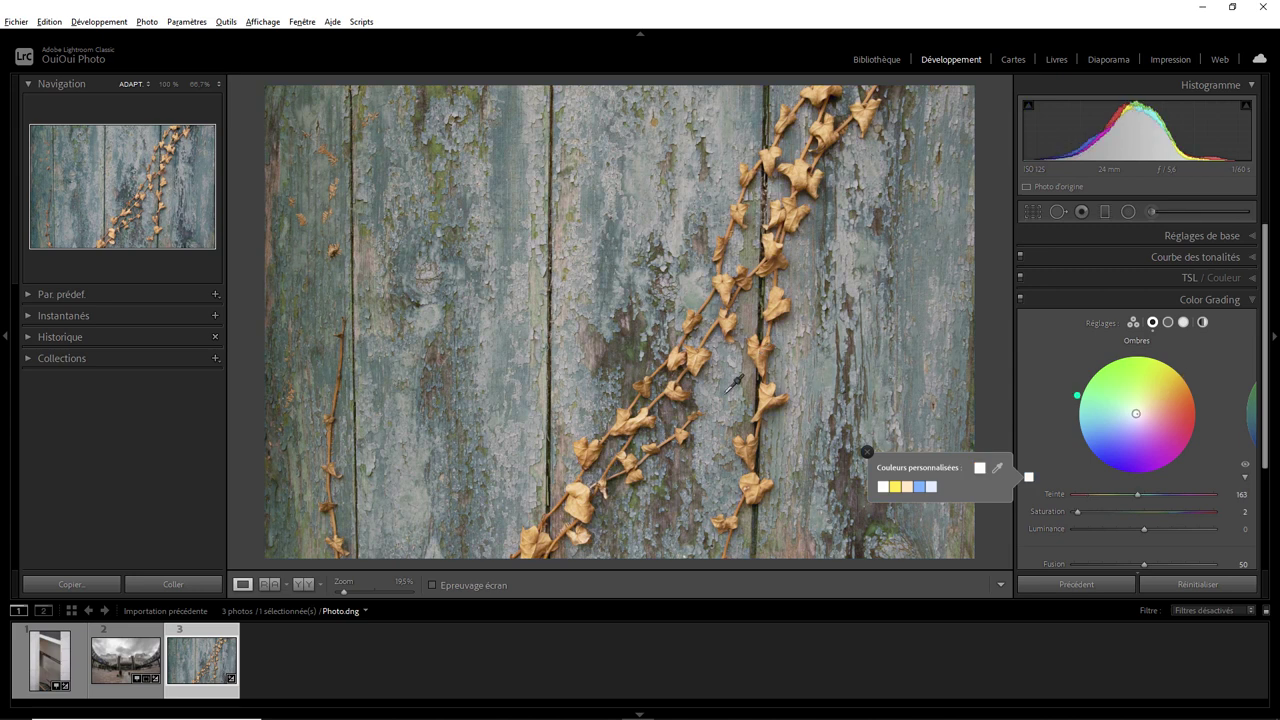
{"action": "mouse_move", "coordinate": [765, 345]}
{"action": "left_mouse_down"}
{"action": "mouse_move", "coordinate": [674, 359]}
{"action": "mouse_move", "coordinate": [637, 345]}
{"action": "mouse_move", "coordinate": [642, 368]}
{"action": "mouse_move", "coordinate": [635, 344]}
{"action": "mouse_move", "coordinate": [593, 338]}
{"action": "left_mouse_up"}
{"action": "mouse_move", "coordinate": [593, 338]}
{"action": "left_mouse_down"}
{"action": "mouse_move", "coordinate": [608, 230]}
{"action": "mouse_move", "coordinate": [657, 176]}
{"action": "mouse_move", "coordinate": [619, 191]}
{"action": "mouse_move", "coordinate": [675, 302]}
{"action": "left_mouse_up"}
{"action": "left_click_drag", "start_coordinate": [690, 352], "coordinate": [694, 364]}
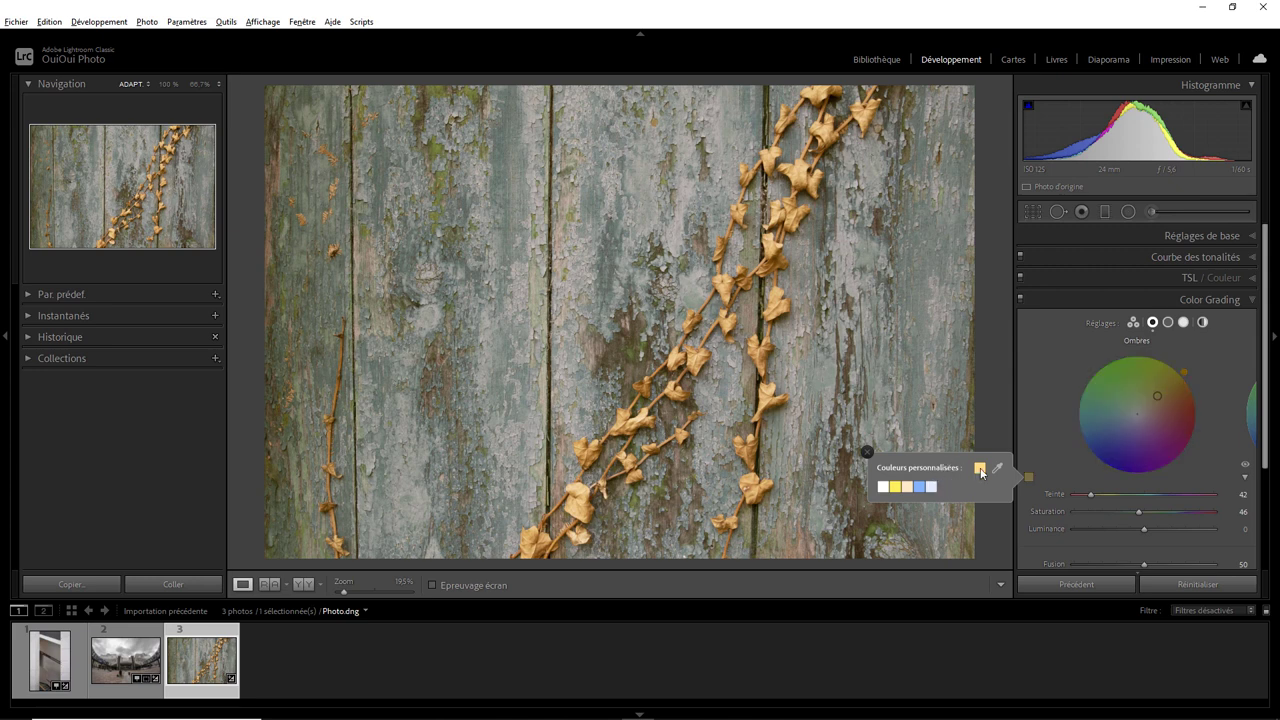
{"action": "left_click", "coordinate": [980, 468]}
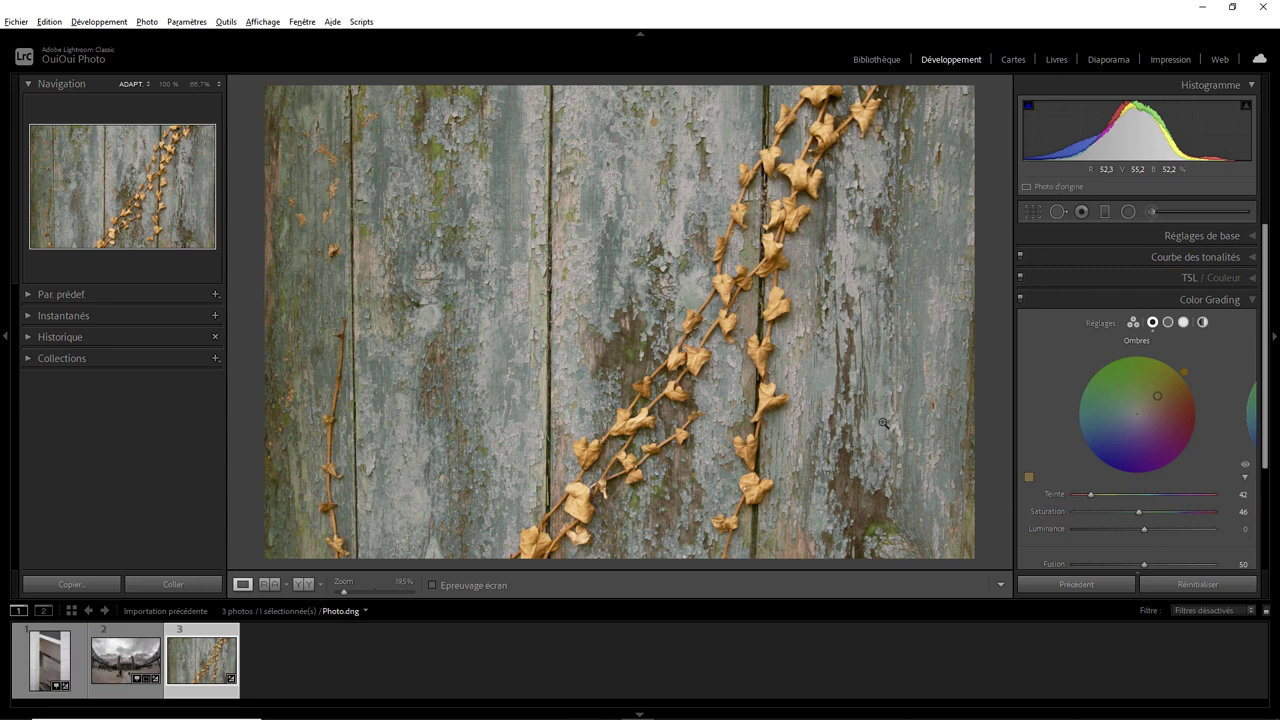
Switch to Photo-3.dng and straighten it with a Crop & Straighten angle of -0,9
{"action": "left_click", "coordinate": [141, 655]}
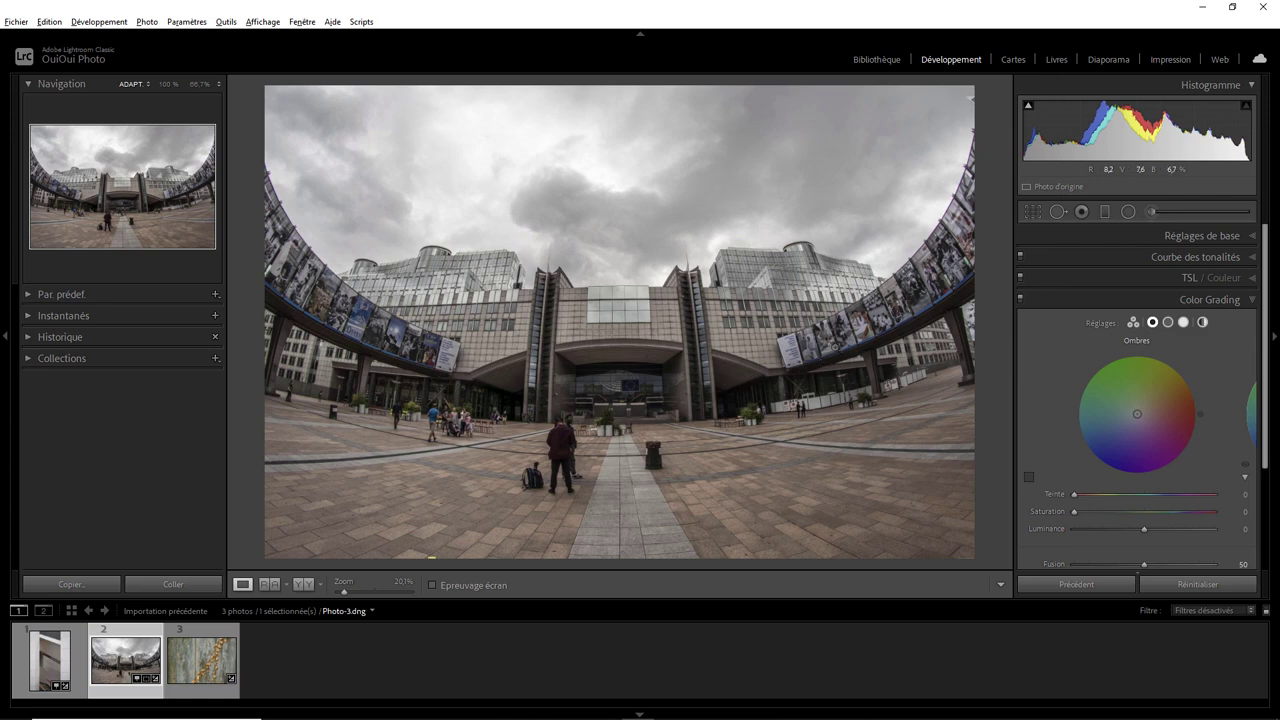
{"action": "left_click", "coordinate": [1032, 211]}
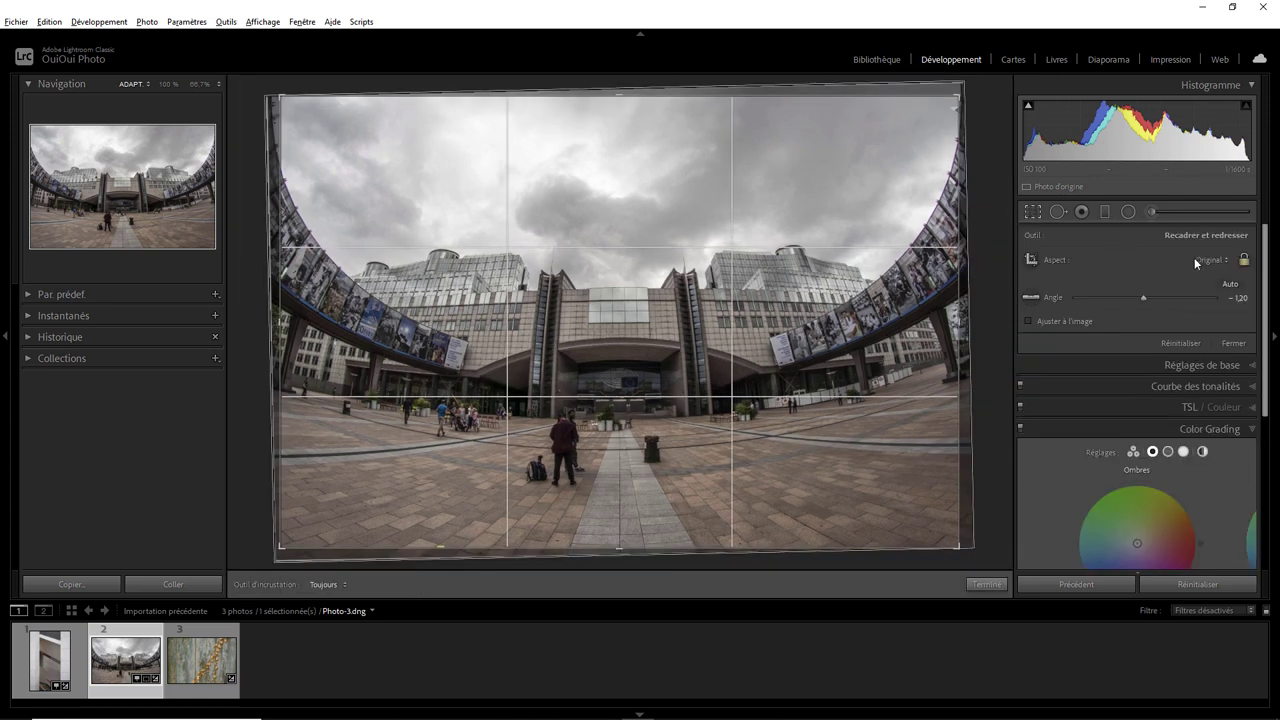
{"action": "left_click", "coordinate": [1240, 299]}
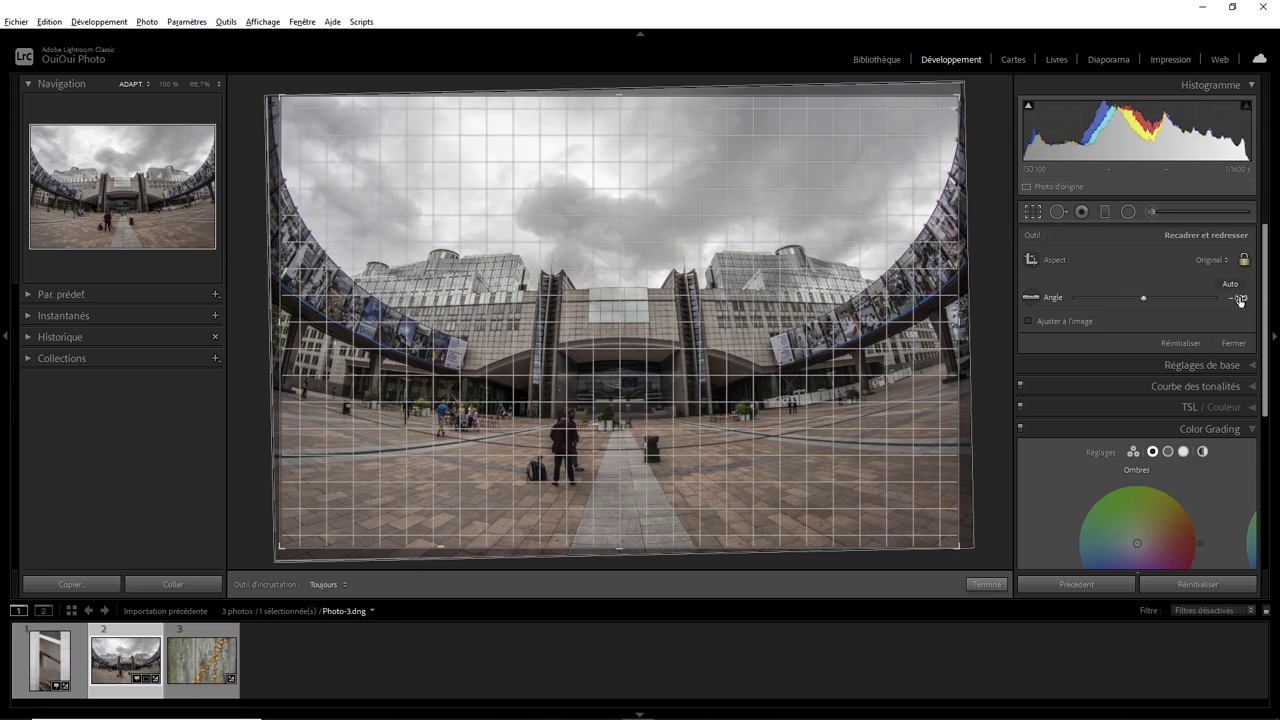
{"action": "type", "text": "-0,9"}
{"action": "key", "text": "Return"}
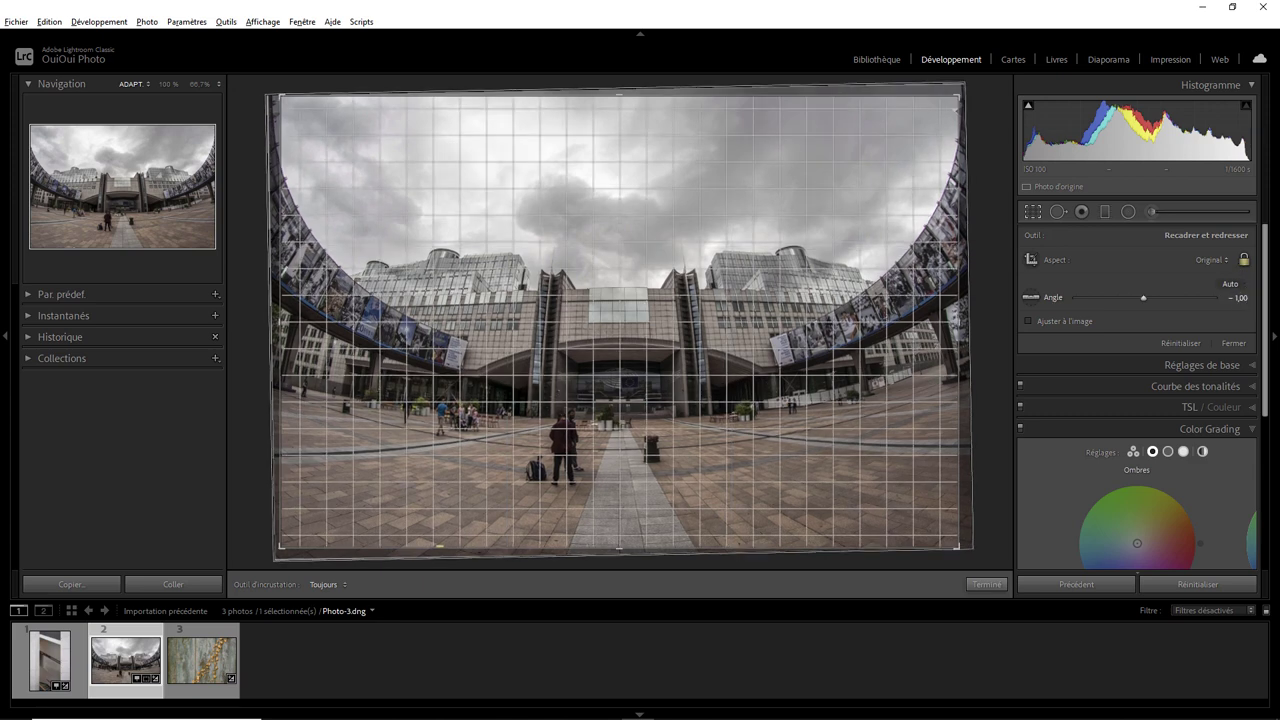
{"action": "left_click", "coordinate": [986, 584]}
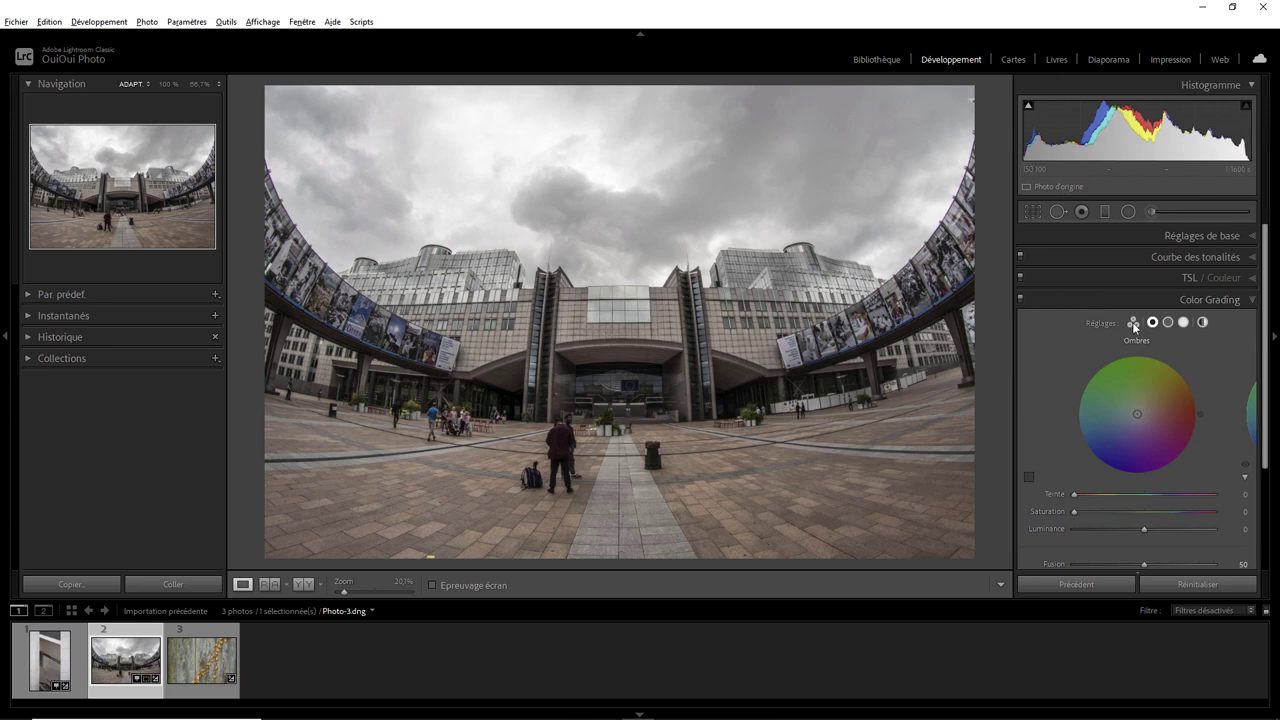
In 3-way view, tint Photo-3.dng's shadows deep blue and its highlights pink (hue 13, saturation 38)
{"action": "left_click", "coordinate": [1133, 322]}
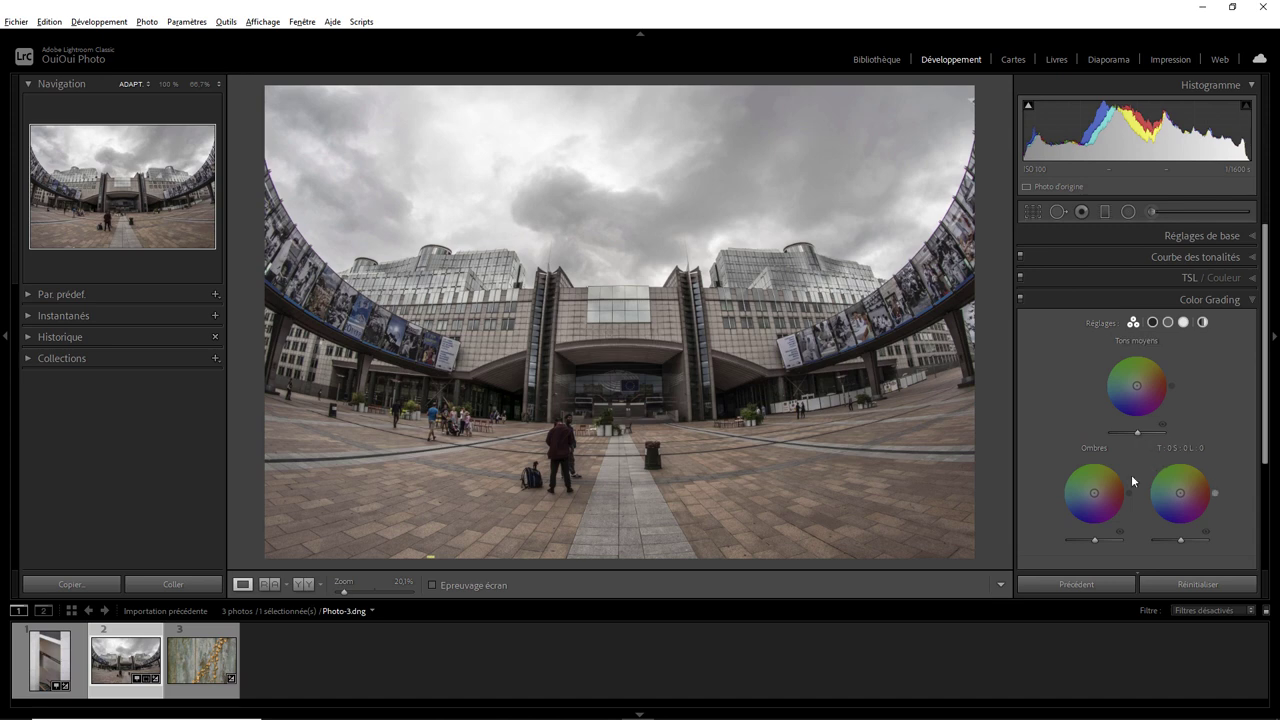
{"action": "left_click_drag", "start_coordinate": [1094, 493], "coordinate": [1078, 508]}
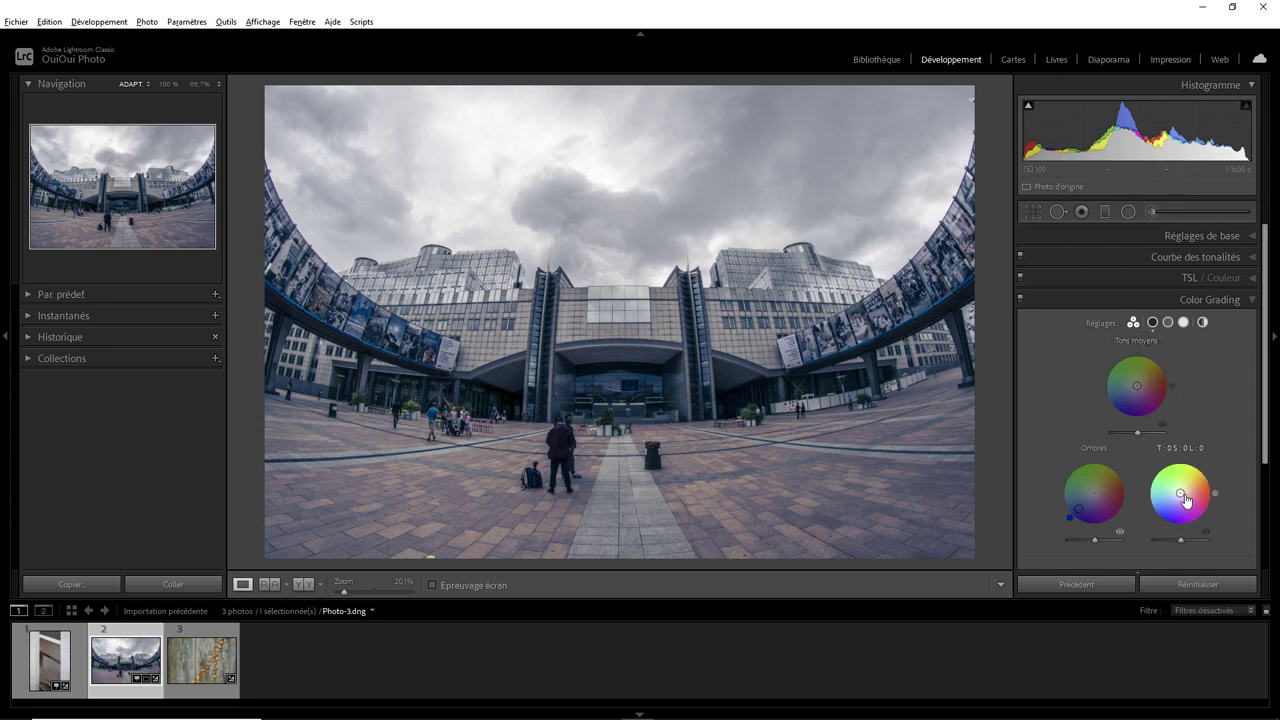
{"action": "left_click_drag", "start_coordinate": [1184, 498], "coordinate": [1189, 492]}
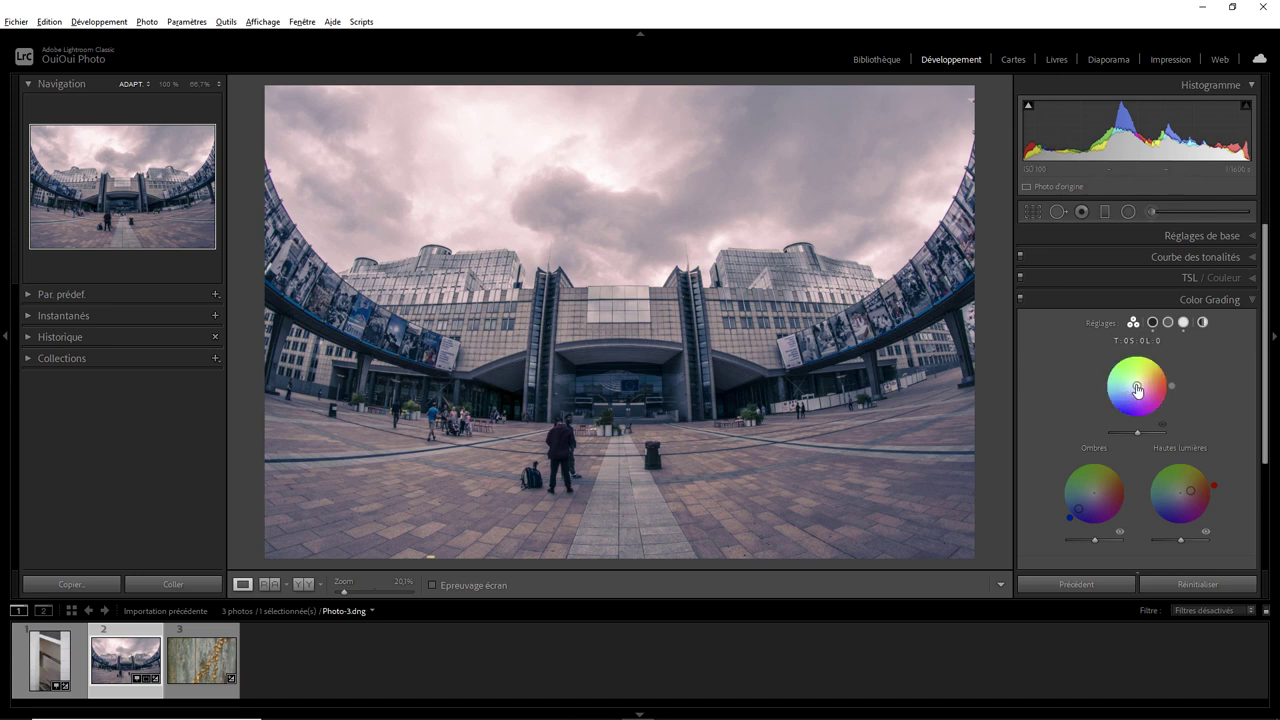
Tint the midtones purple, make the highlights more pink, and desaturate the shadows while raising their luminance to +79
{"action": "mouse_move", "coordinate": [1137, 390]}
{"action": "left_mouse_down"}
{"action": "mouse_move", "coordinate": [1126, 378]}
{"action": "mouse_move", "coordinate": [1139, 394]}
{"action": "left_mouse_up"}
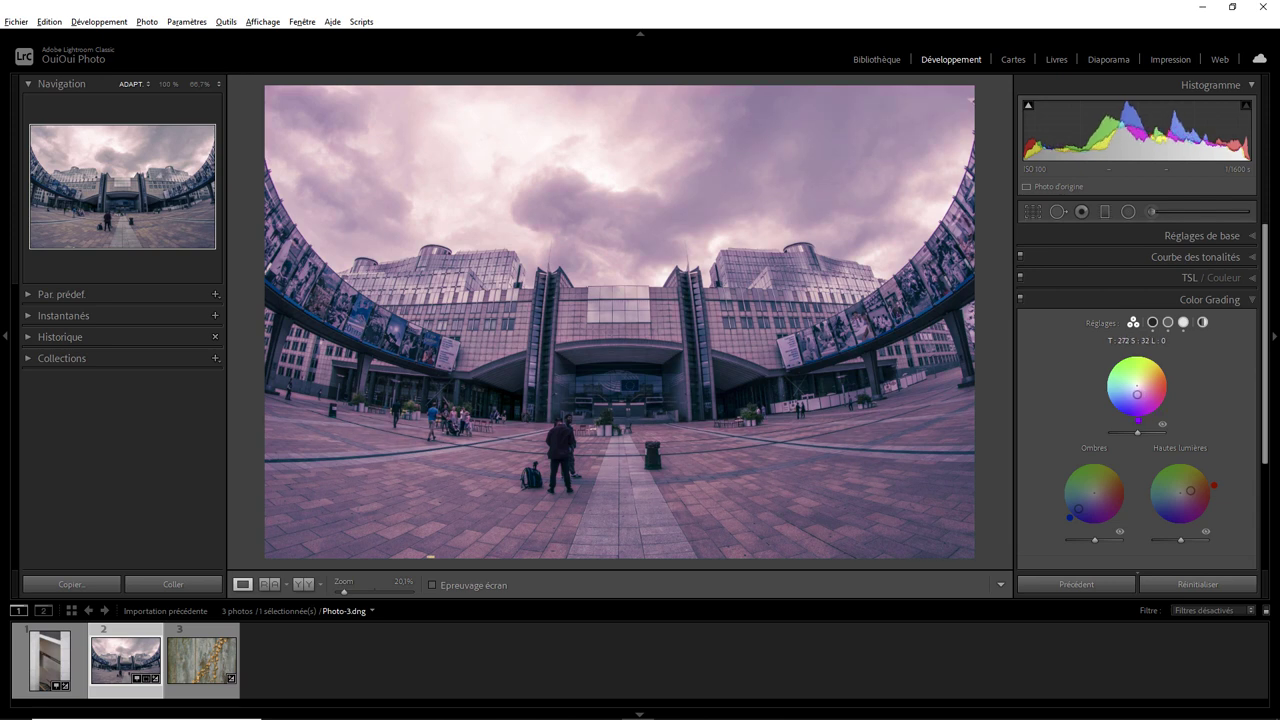
{"action": "left_click_drag", "start_coordinate": [1139, 394], "coordinate": [1135, 393]}
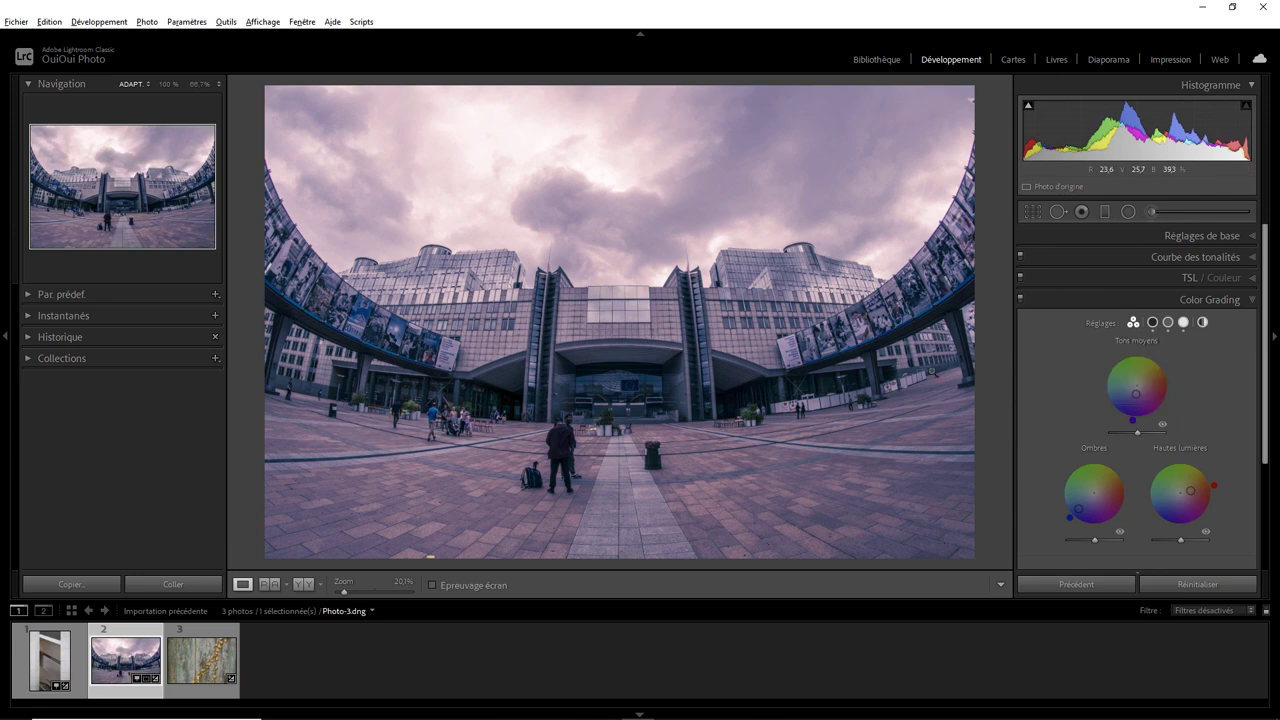
{"action": "left_click_drag", "start_coordinate": [1190, 497], "coordinate": [1196, 489]}
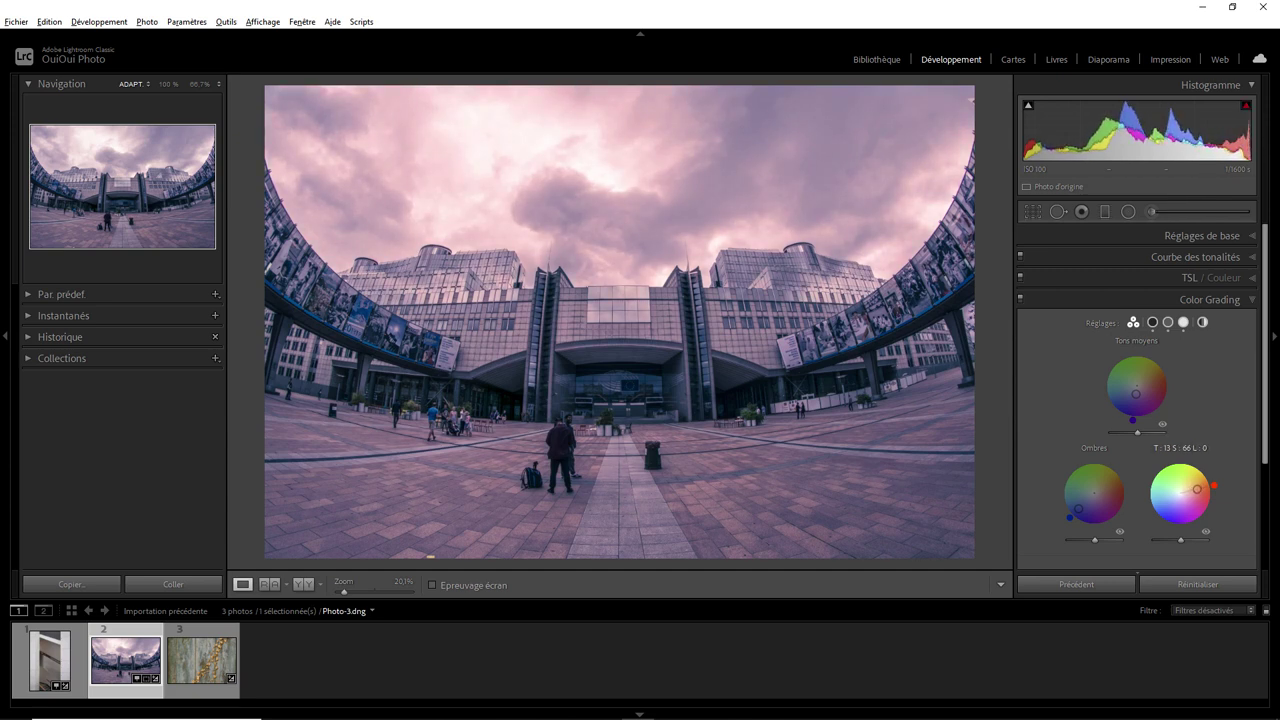
{"action": "left_click_drag", "start_coordinate": [1196, 489], "coordinate": [1196, 489]}
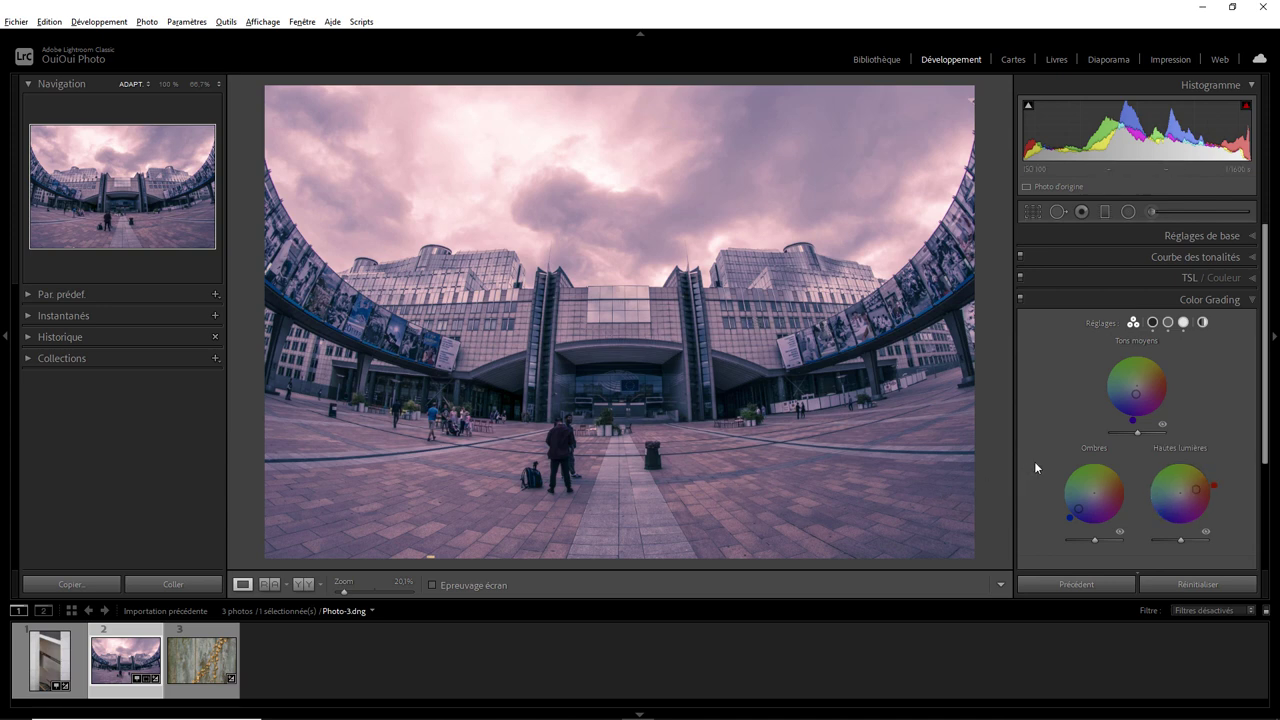
{"action": "mouse_move", "coordinate": [1081, 514]}
{"action": "left_mouse_down"}
{"action": "mouse_move", "coordinate": [1084, 502]}
{"action": "mouse_move", "coordinate": [1074, 511]}
{"action": "left_mouse_up"}
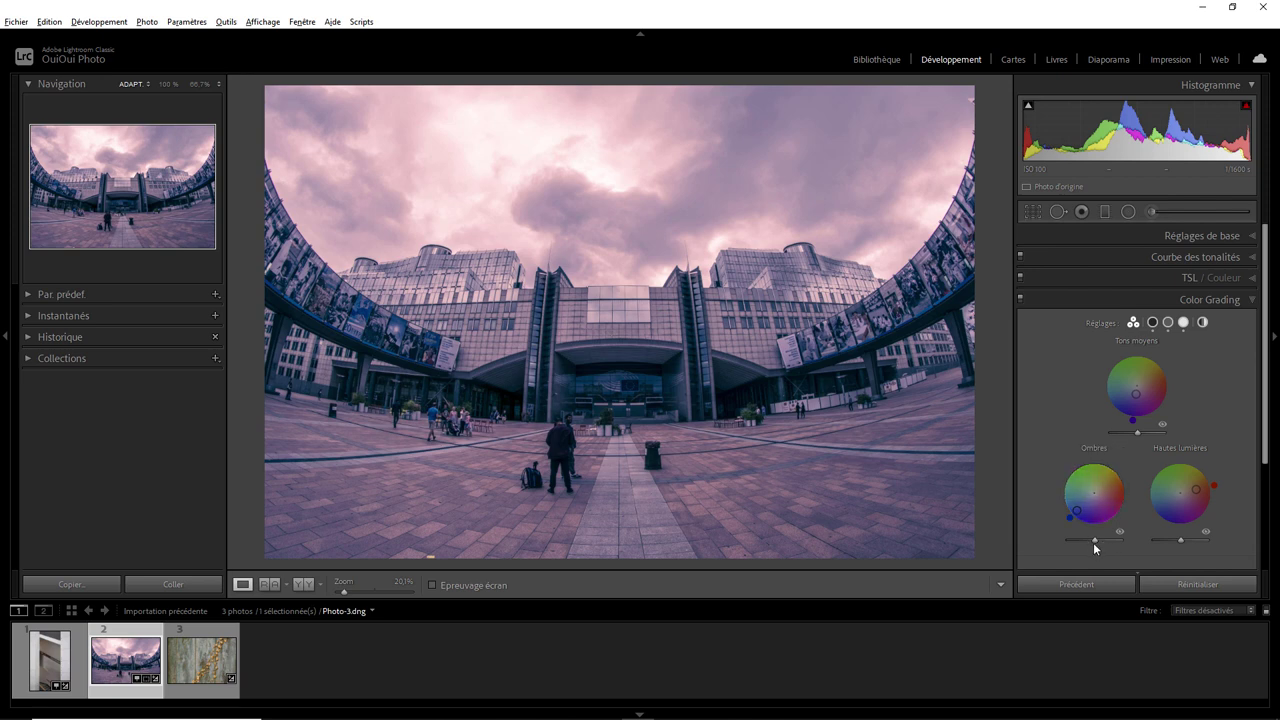
{"action": "mouse_move", "coordinate": [1094, 543]}
{"action": "left_mouse_down"}
{"action": "mouse_move", "coordinate": [1046, 539]}
{"action": "mouse_move", "coordinate": [1130, 542]}
{"action": "mouse_move", "coordinate": [1069, 542]}
{"action": "mouse_move", "coordinate": [1094, 541]}
{"action": "left_mouse_up"}
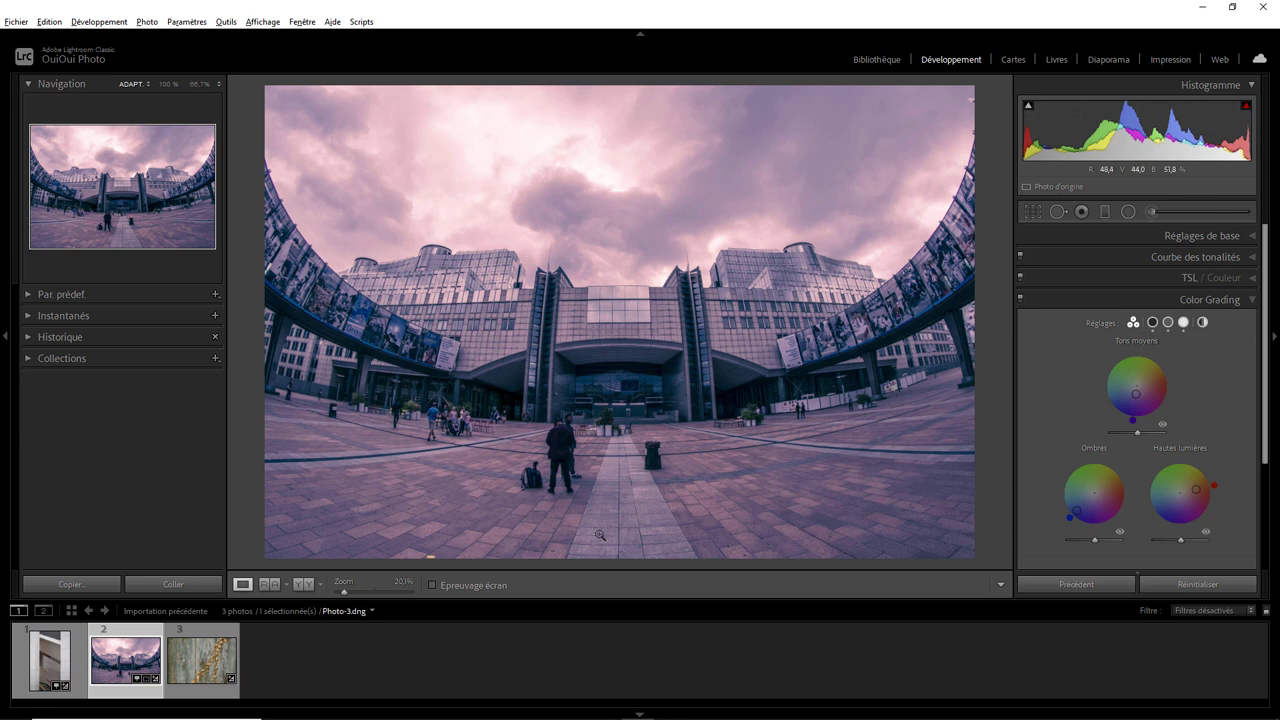
On Photo-2.dng, grade highlights yellow, midtones blue, shadows magenta (hue 344, saturation 39) with luminance -87
{"action": "mouse_move", "coordinate": [49, 659]}
{"action": "left_click", "coordinate": [64, 669]}
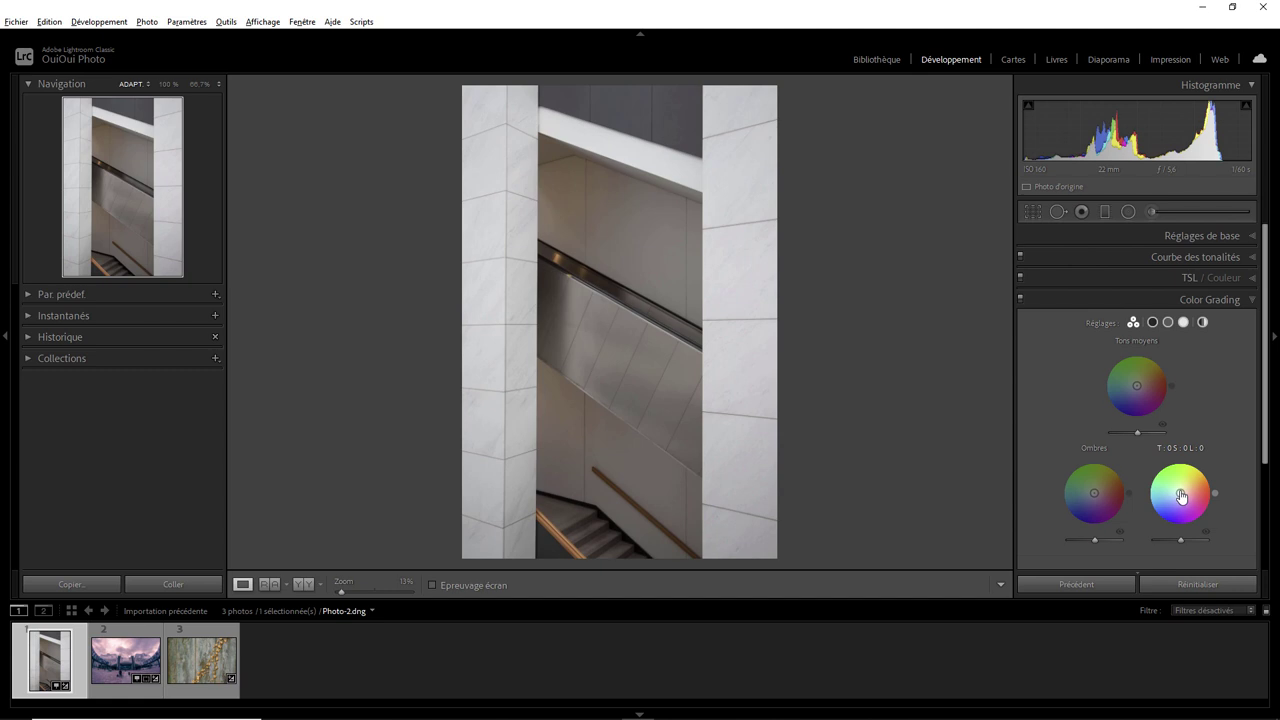
{"action": "left_click_drag", "start_coordinate": [1180, 496], "coordinate": [1187, 480]}
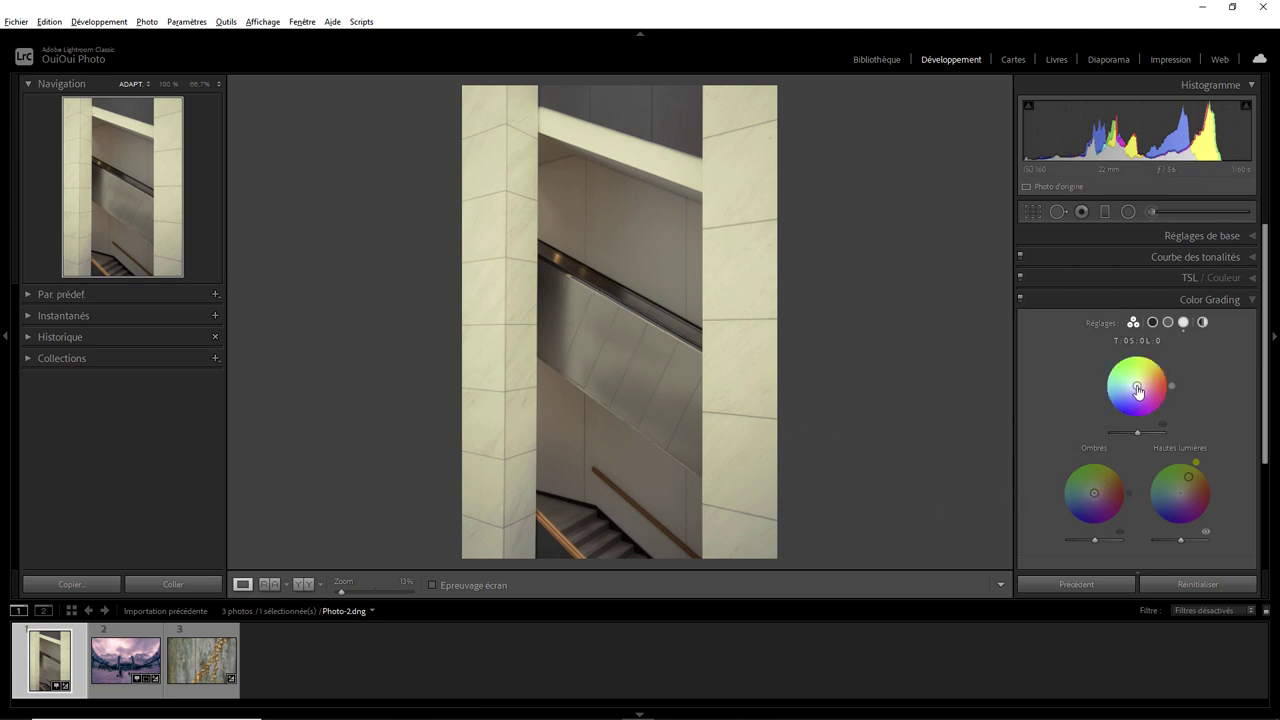
{"action": "left_click_drag", "start_coordinate": [1137, 391], "coordinate": [1123, 402]}
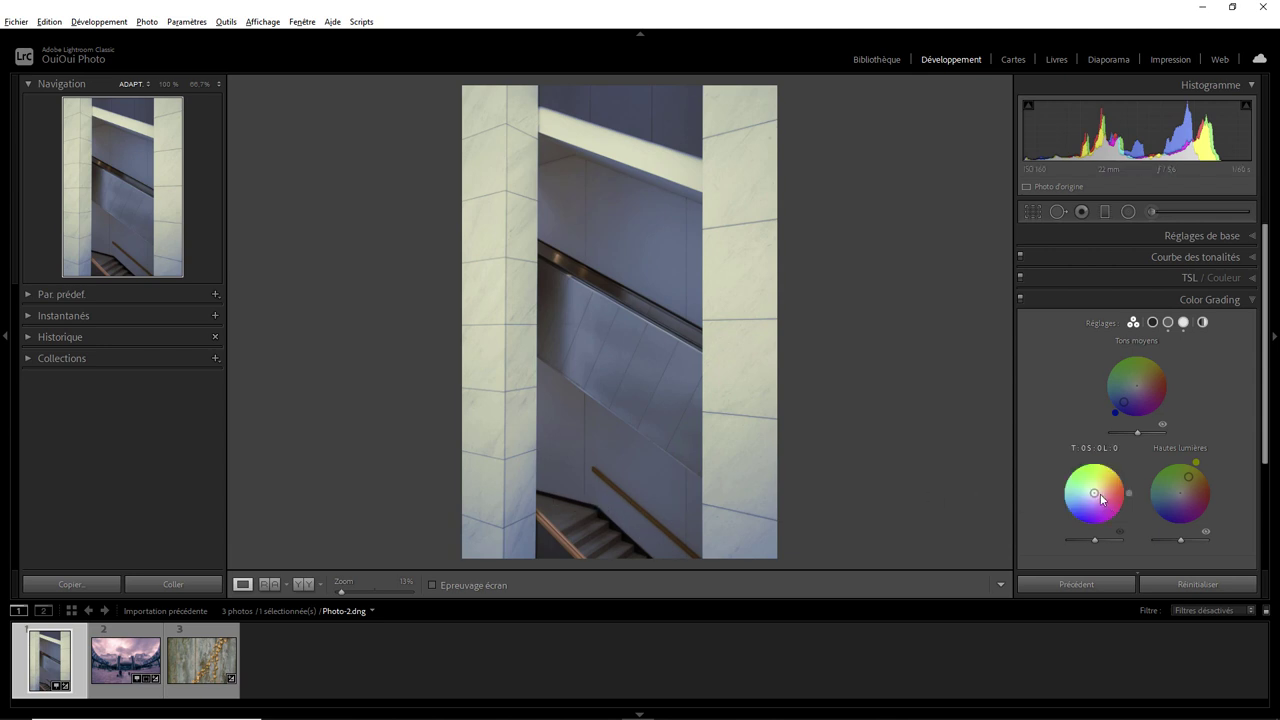
{"action": "left_click_drag", "start_coordinate": [1096, 500], "coordinate": [1103, 495]}
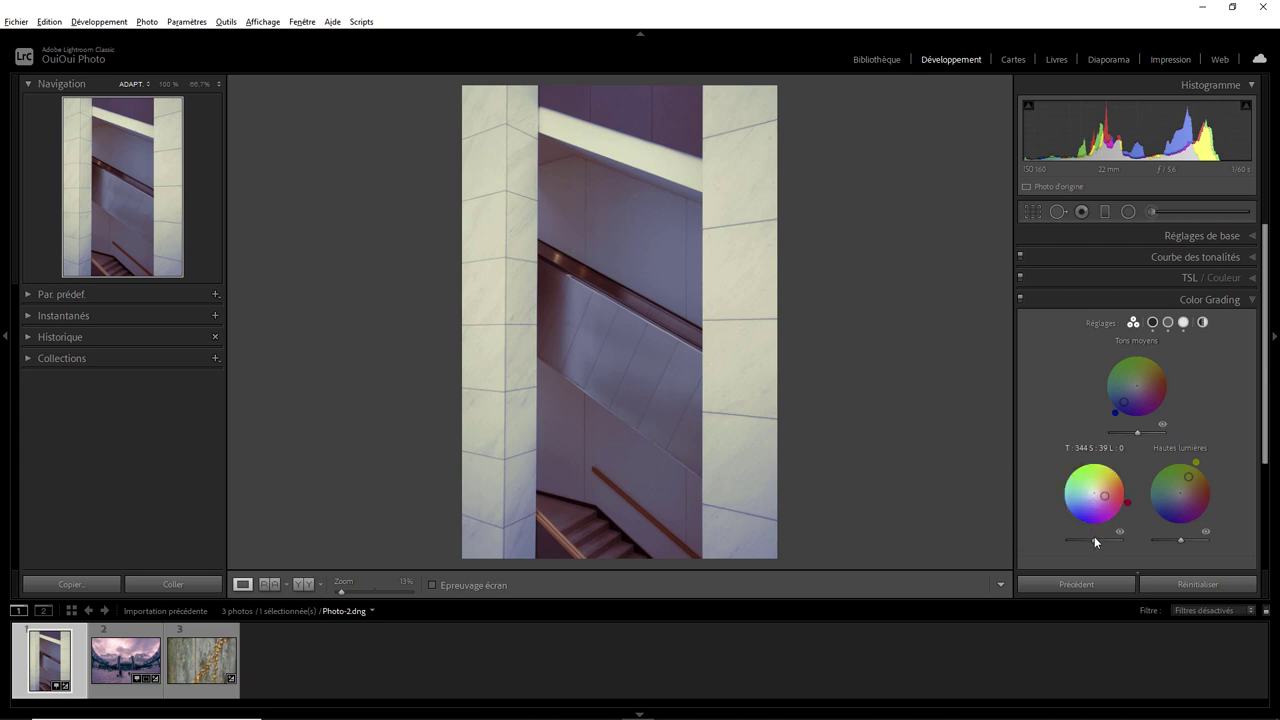
{"action": "mouse_move", "coordinate": [1094, 539]}
{"action": "left_mouse_down"}
{"action": "mouse_move", "coordinate": [1073, 540]}
{"action": "mouse_move", "coordinate": [1102, 536]}
{"action": "mouse_move", "coordinate": [1089, 534]}
{"action": "left_mouse_up"}
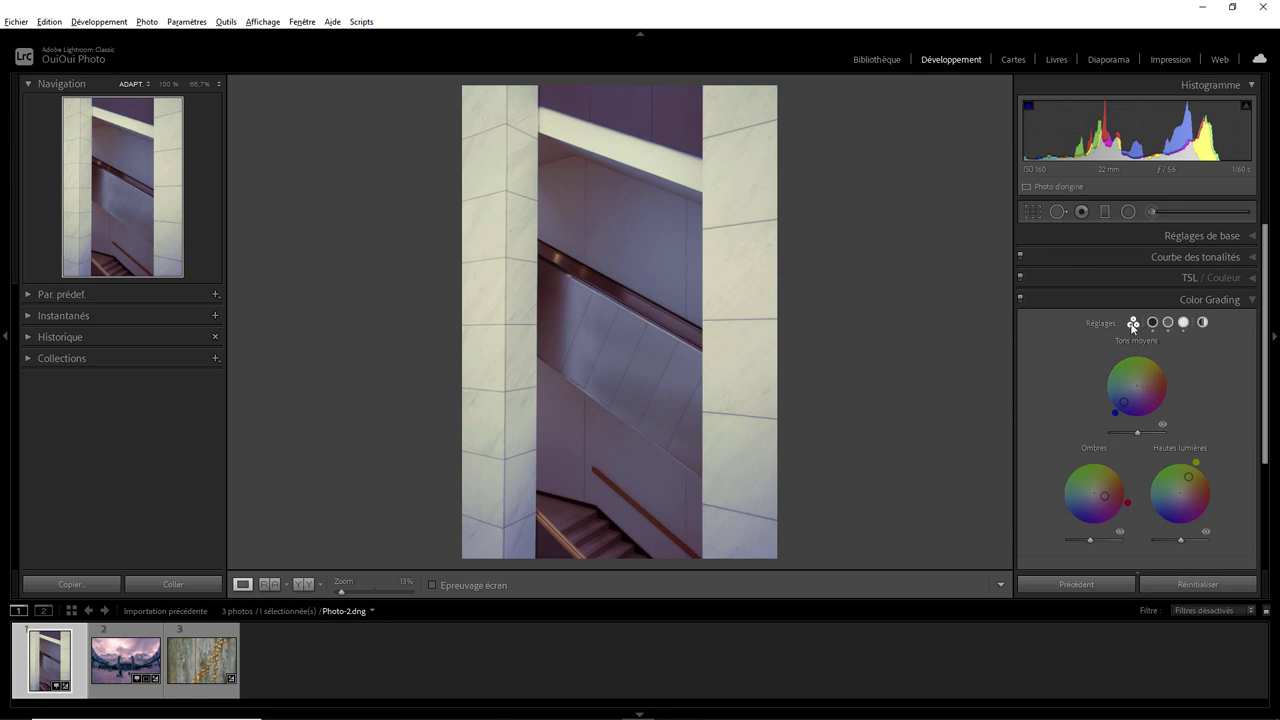
Set Photo-2.dng's Color Grading Blending to 31 and Balance to +11
{"action": "scroll", "coordinate": [1266, 390], "scroll_direction": "down", "scroll_amount": 3}
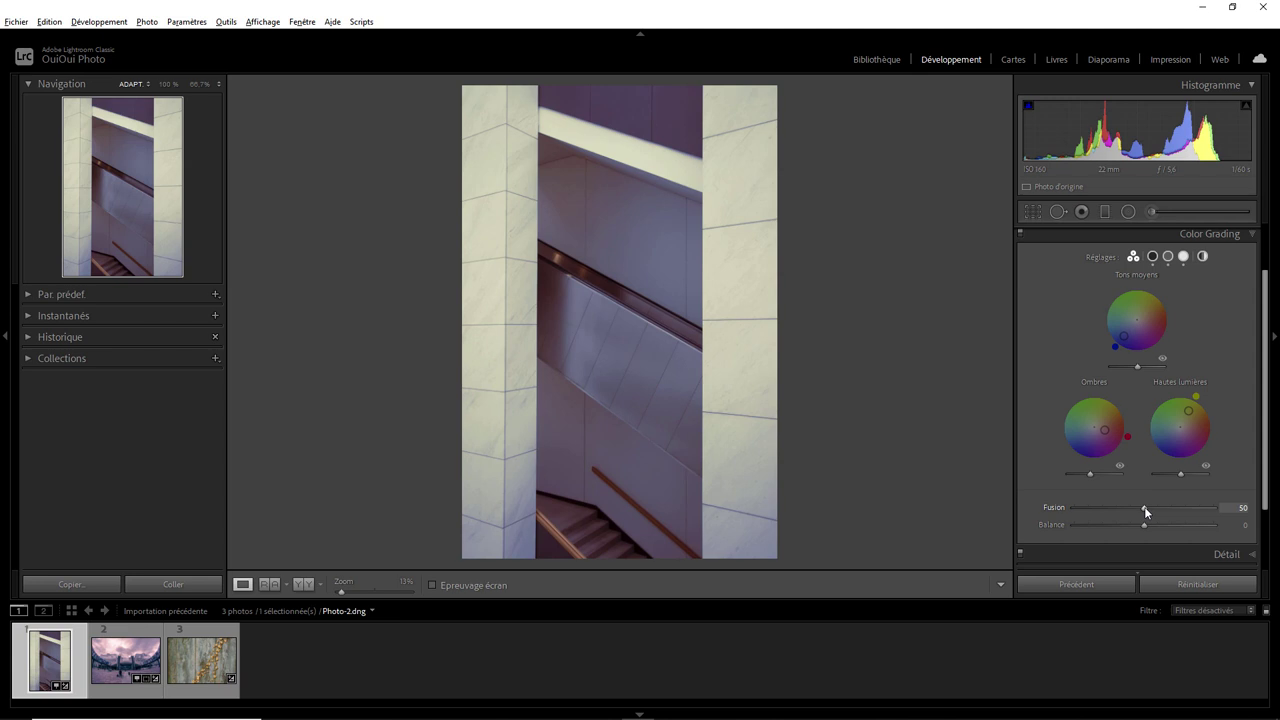
{"action": "mouse_move", "coordinate": [1145, 511]}
{"action": "left_mouse_down"}
{"action": "mouse_move", "coordinate": [1207, 507]}
{"action": "mouse_move", "coordinate": [1076, 508]}
{"action": "mouse_move", "coordinate": [1204, 502]}
{"action": "mouse_move", "coordinate": [1094, 508]}
{"action": "mouse_move", "coordinate": [1151, 509]}
{"action": "mouse_move", "coordinate": [1117, 507]}
{"action": "mouse_move", "coordinate": [1136, 523]}
{"action": "mouse_move", "coordinate": [1084, 520]}
{"action": "mouse_move", "coordinate": [1176, 520]}
{"action": "mouse_move", "coordinate": [1090, 519]}
{"action": "mouse_move", "coordinate": [1147, 528]}
{"action": "left_mouse_up"}
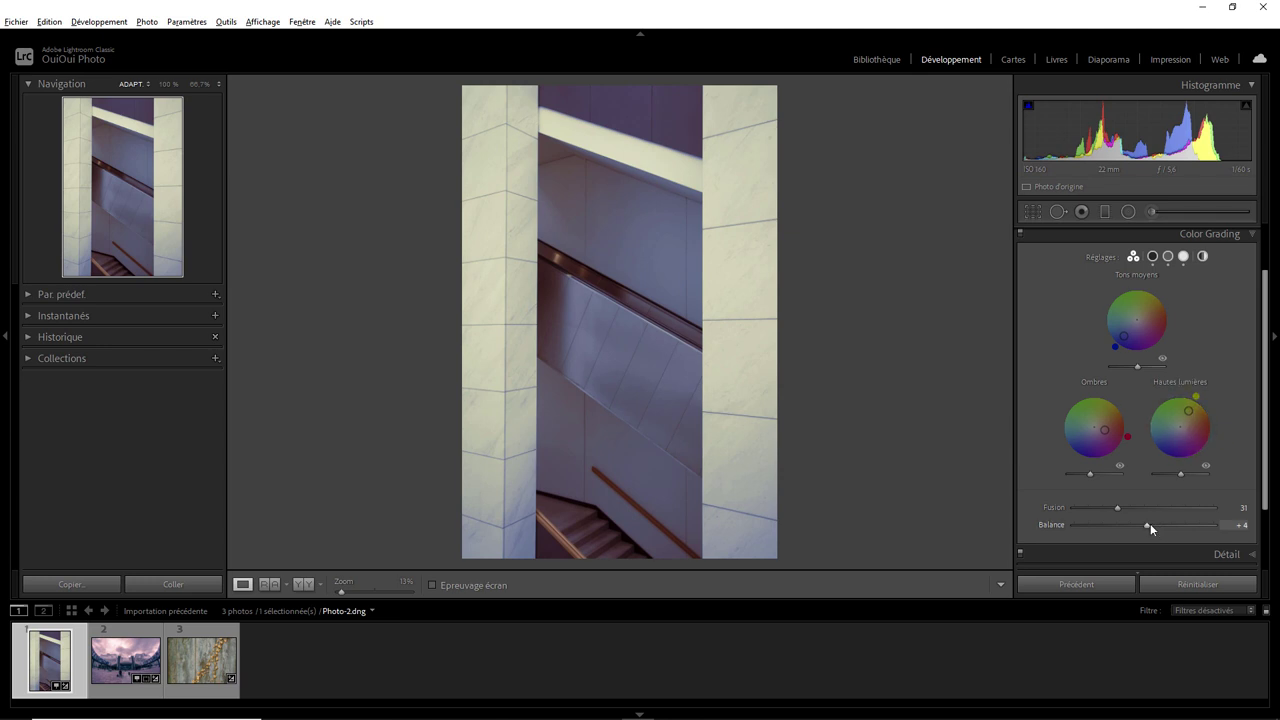
{"action": "left_click_drag", "start_coordinate": [1146, 523], "coordinate": [1228, 527]}
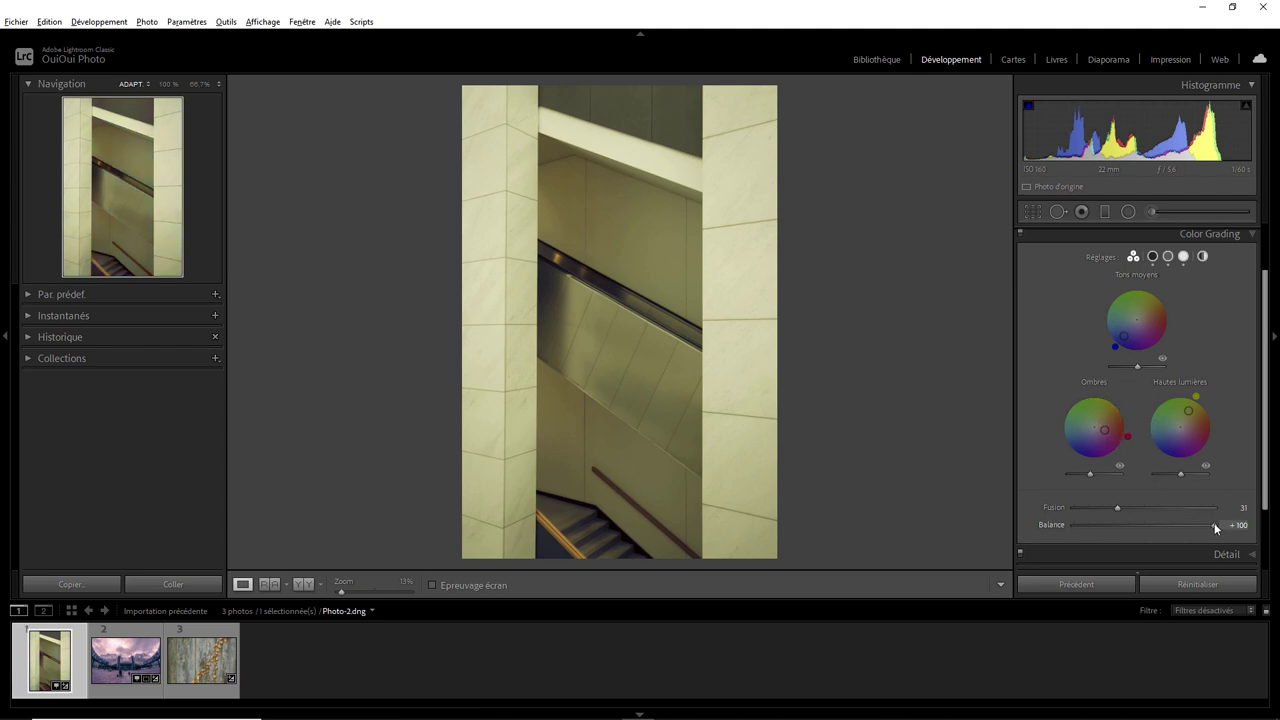
{"action": "left_click_drag", "start_coordinate": [1214, 525], "coordinate": [1044, 525]}
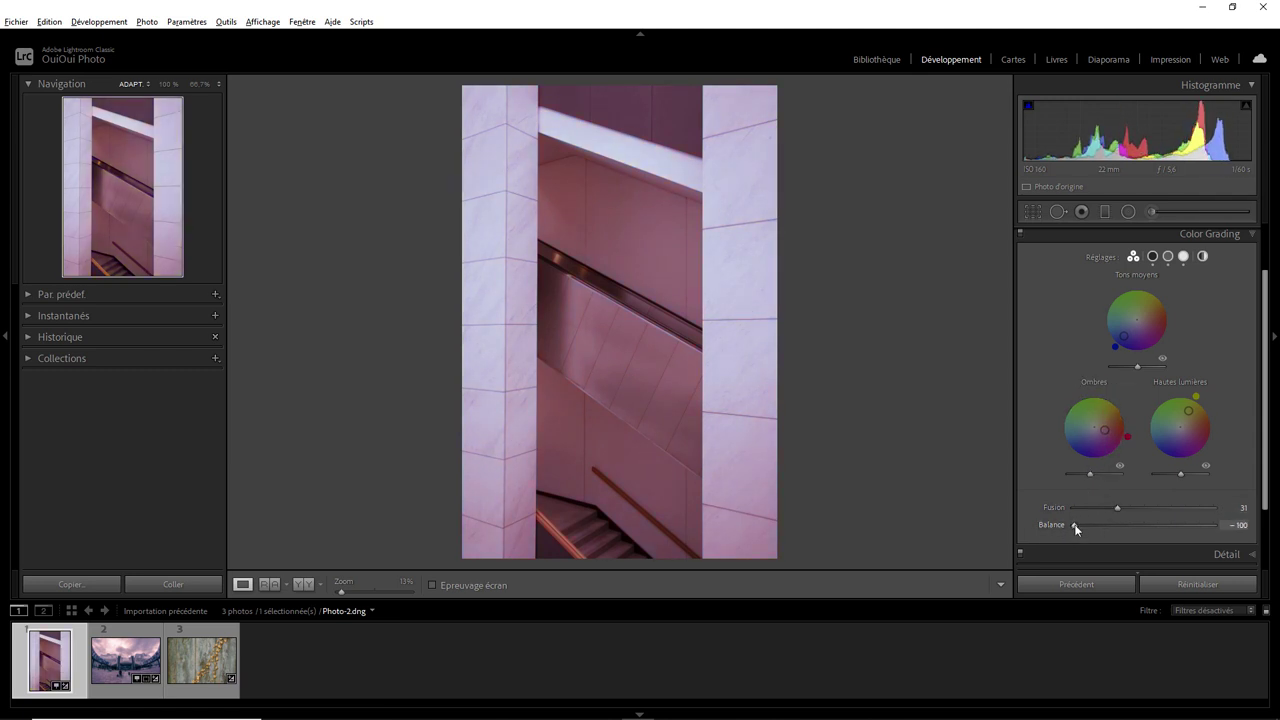
{"action": "left_click_drag", "start_coordinate": [1076, 529], "coordinate": [1150, 524]}
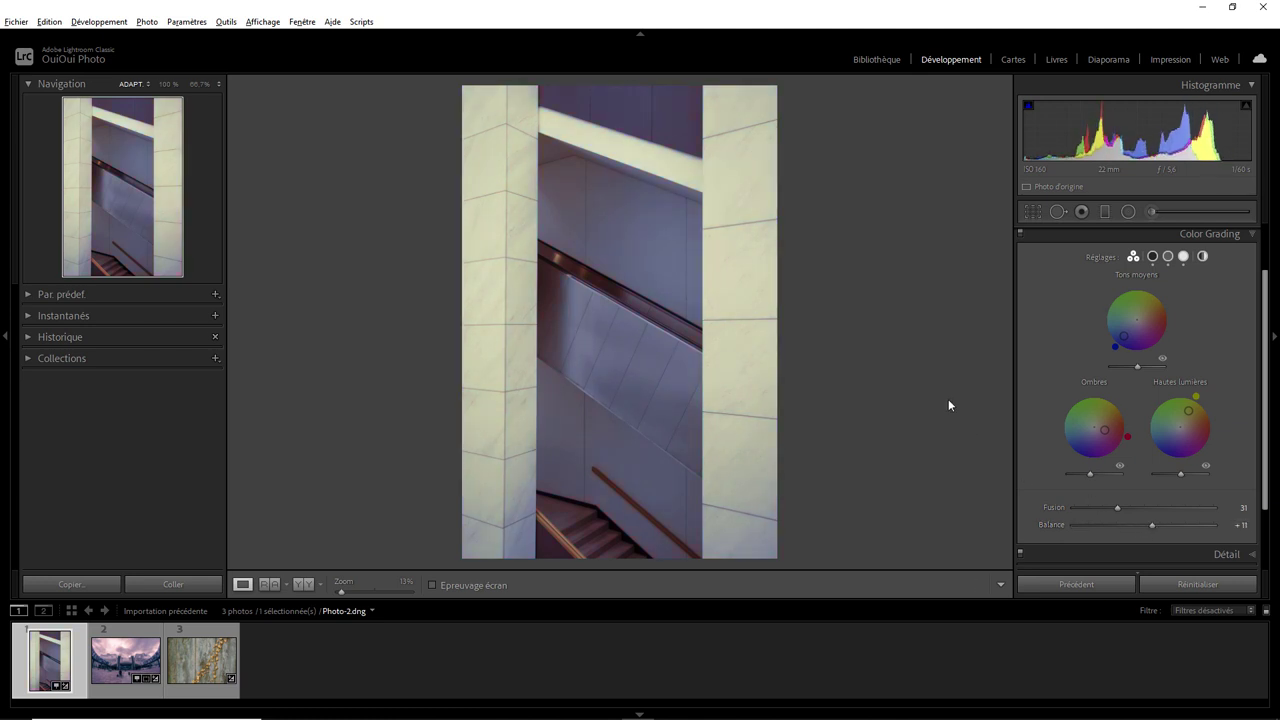